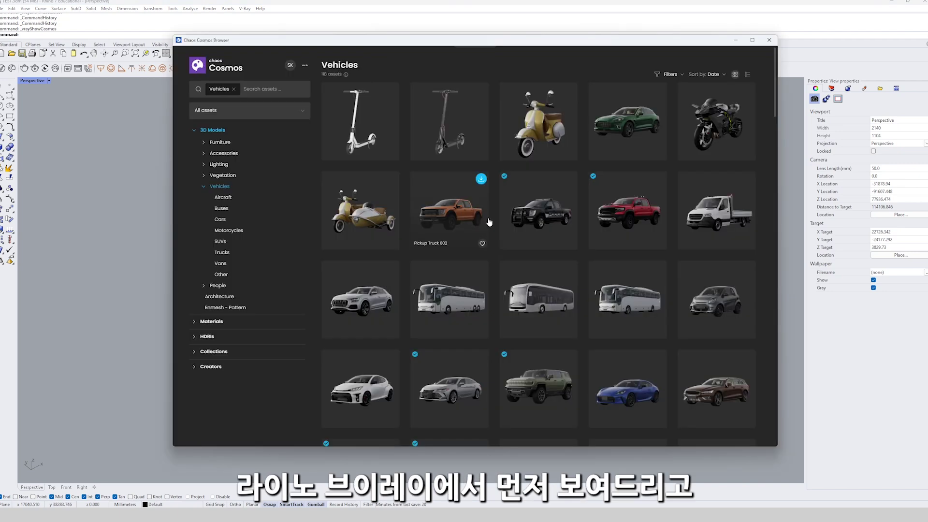
Look at the Furniture category in the Chaos Cosmos library and at the full 3D Models collection.
click(244, 145)
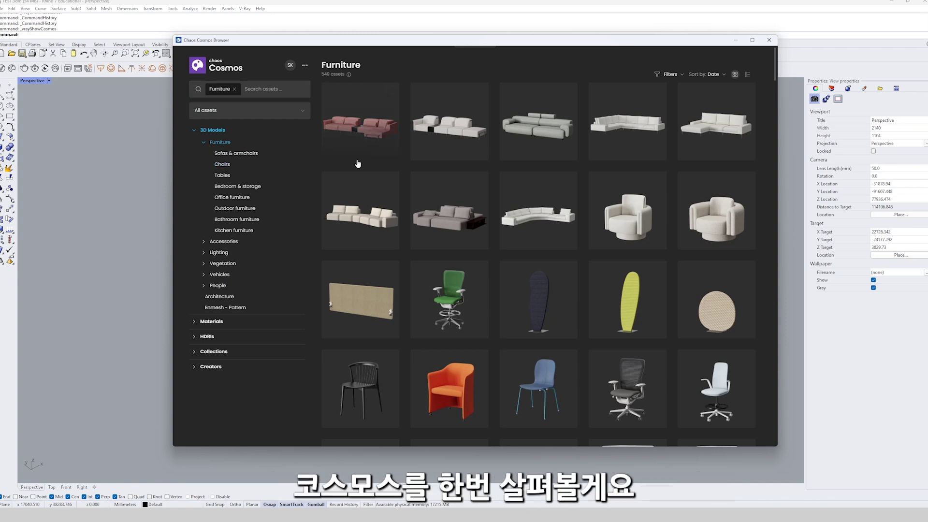
click(266, 143)
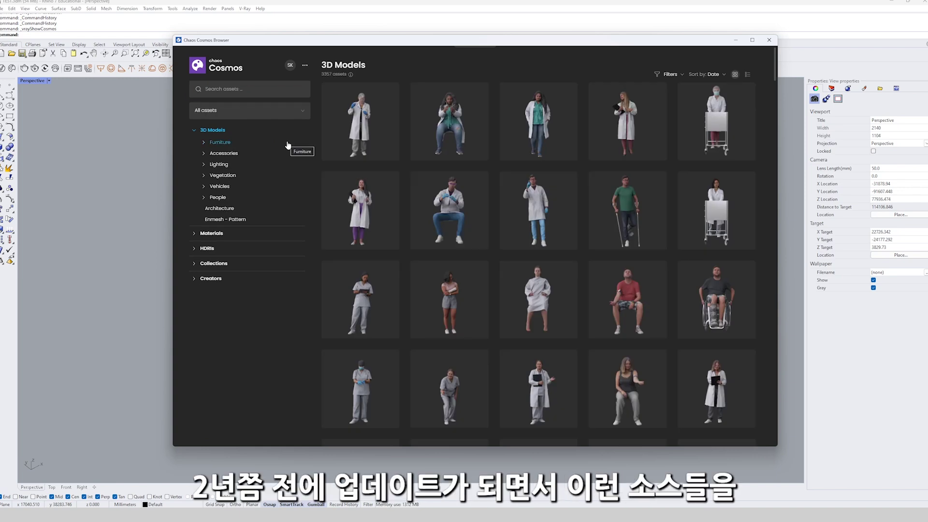
scroll(622, 135, down, 8)
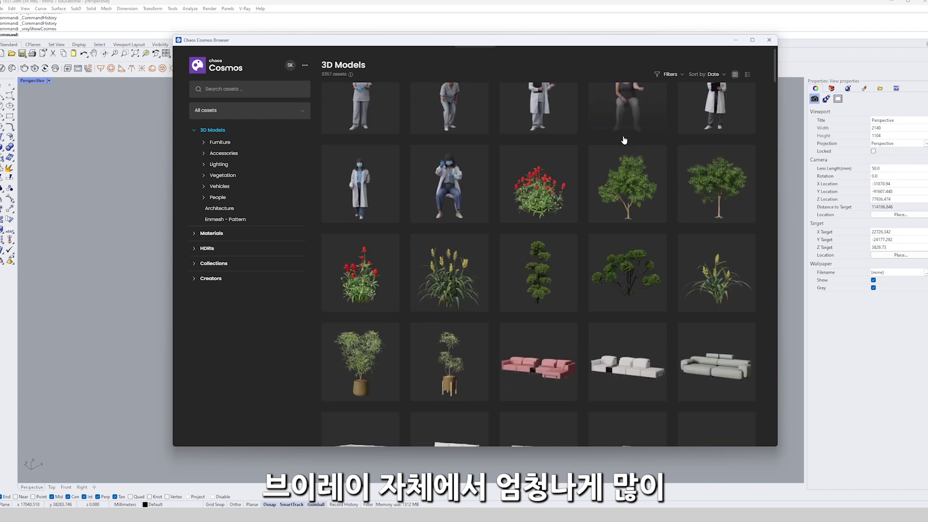
scroll(623, 140, down, 2)
scroll(623, 138, down, 4)
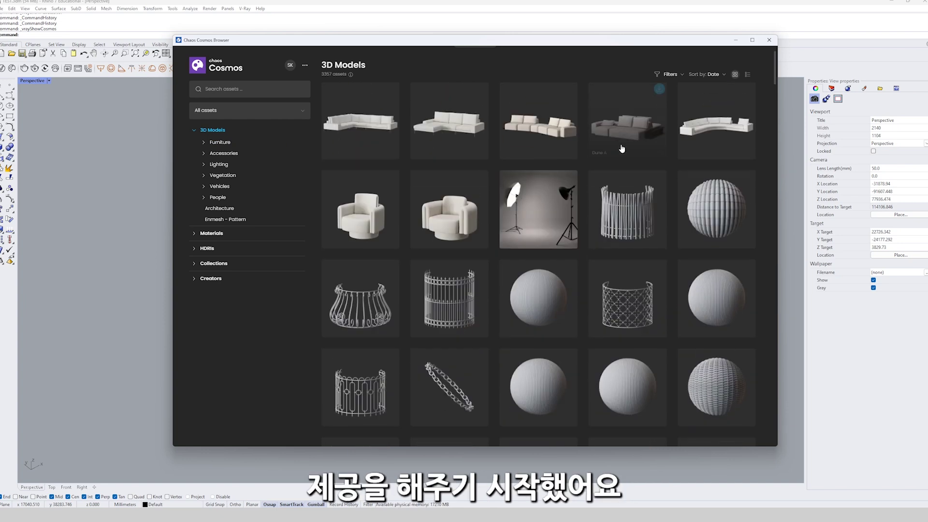
scroll(625, 216, up, 10)
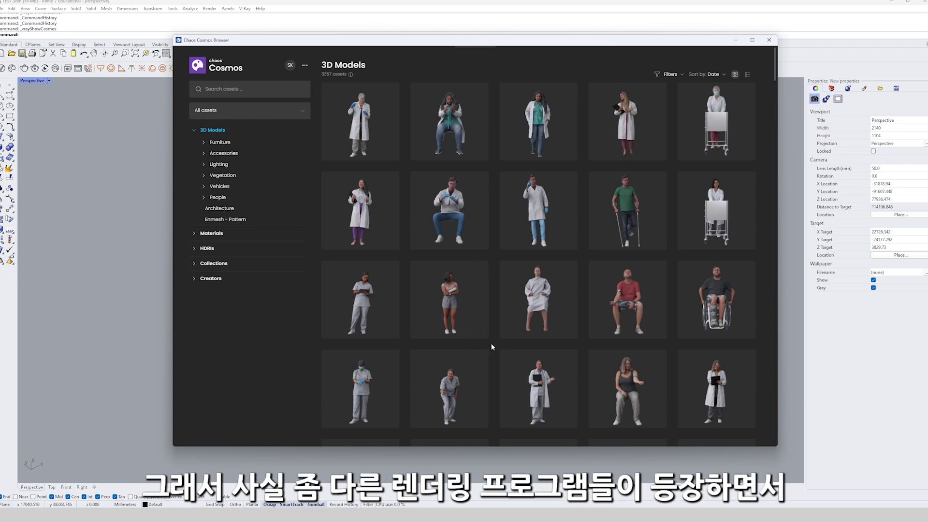
Browse the 3D Models collection from the people and plants through to the lighting fixtures and planters.
scroll(492, 344, down, 3)
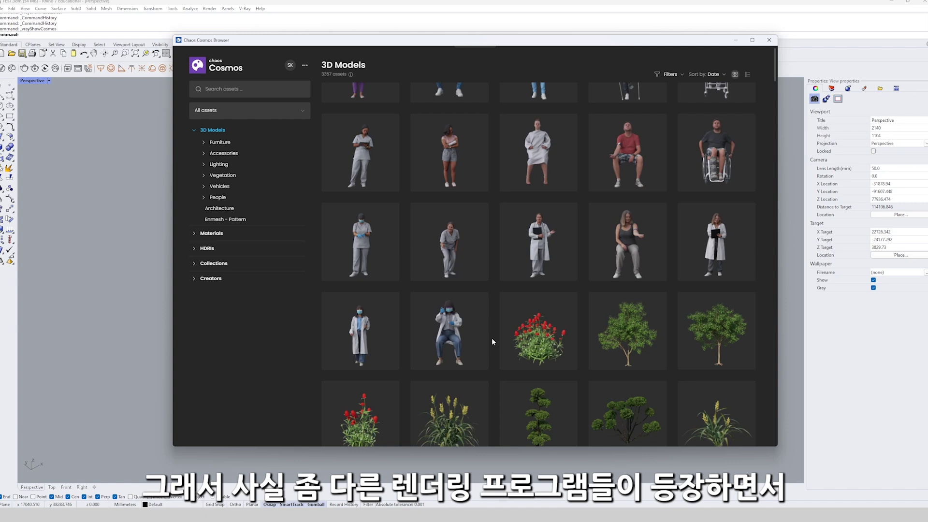
scroll(492, 338, down, 8)
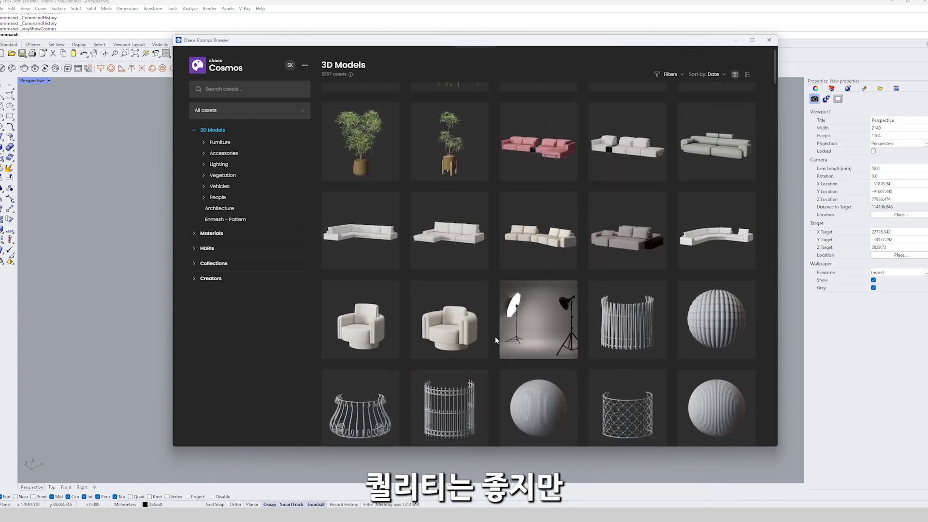
scroll(494, 334, down, 2)
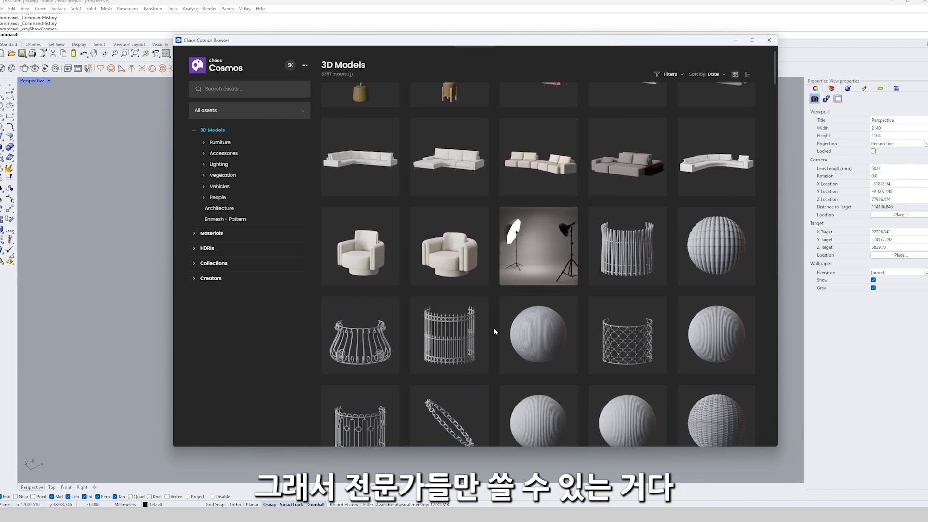
scroll(494, 326, down, 7)
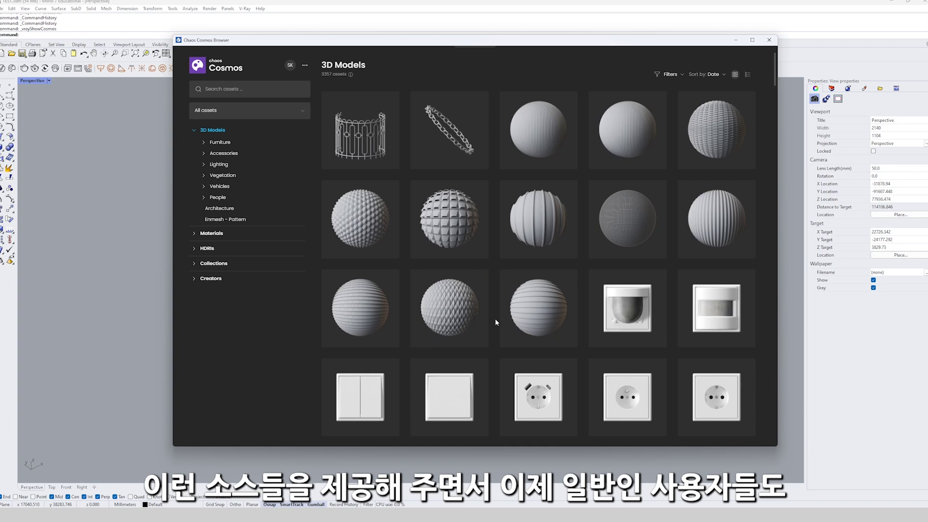
scroll(494, 319, down, 5)
scroll(495, 322, down, 7)
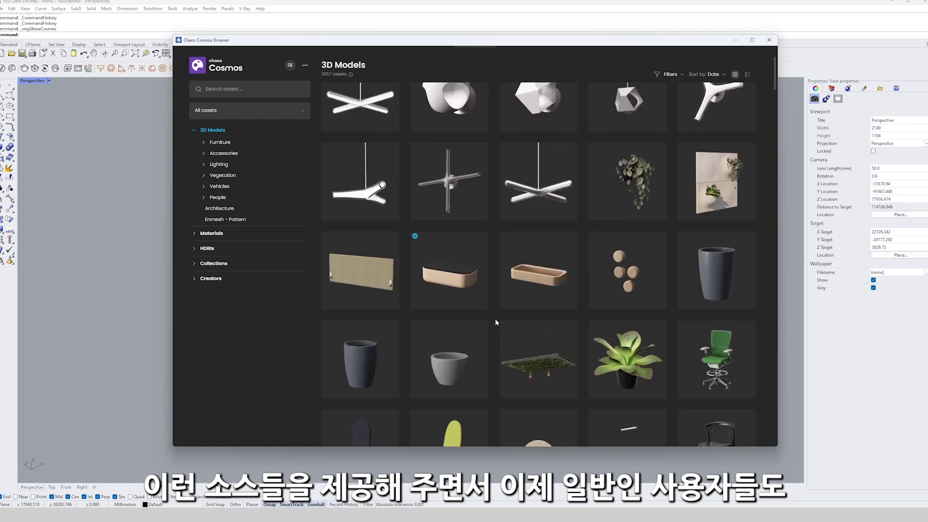
scroll(494, 322, down, 15)
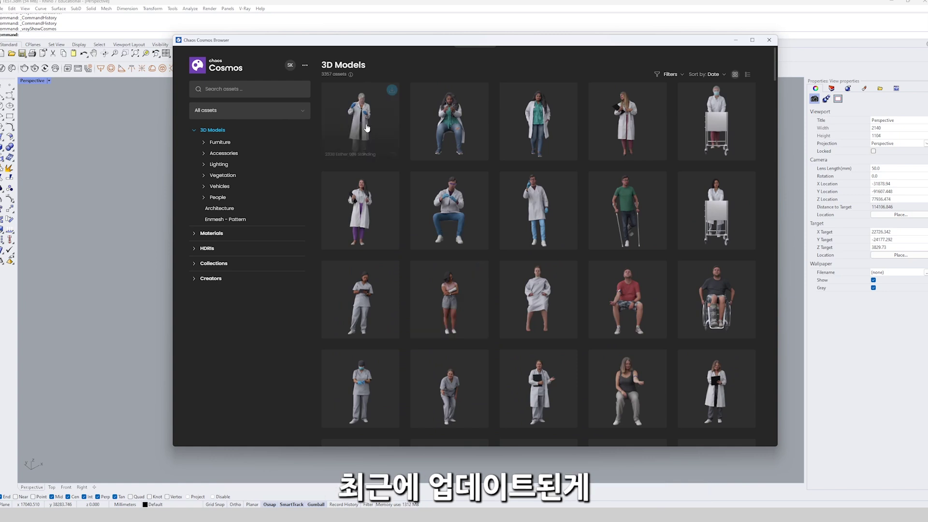
Examine the newest 3D models: medical people, vegetation, sofas, Enmesh patterns, pendant lights, planters and chairs.
scroll(375, 364, down, 3)
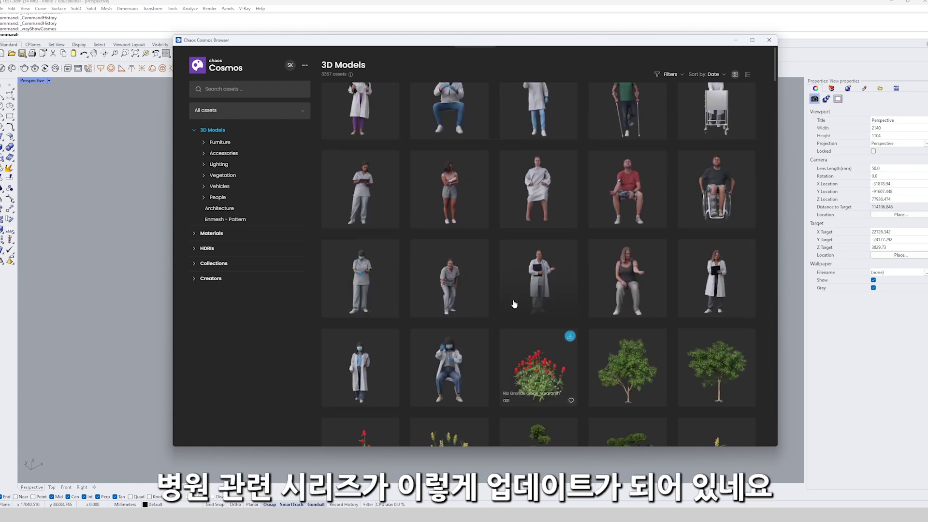
scroll(569, 337, down, 5)
scroll(528, 155, up, 2)
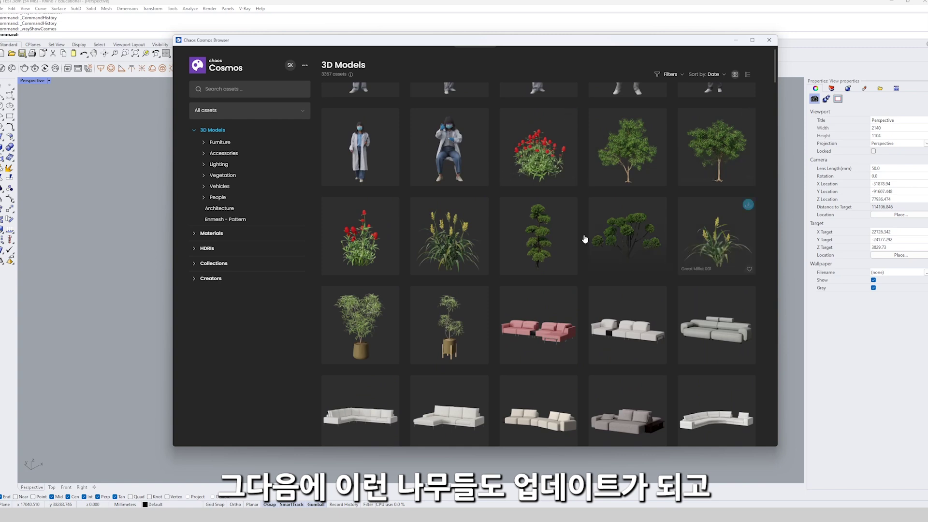
scroll(483, 242, down, 3)
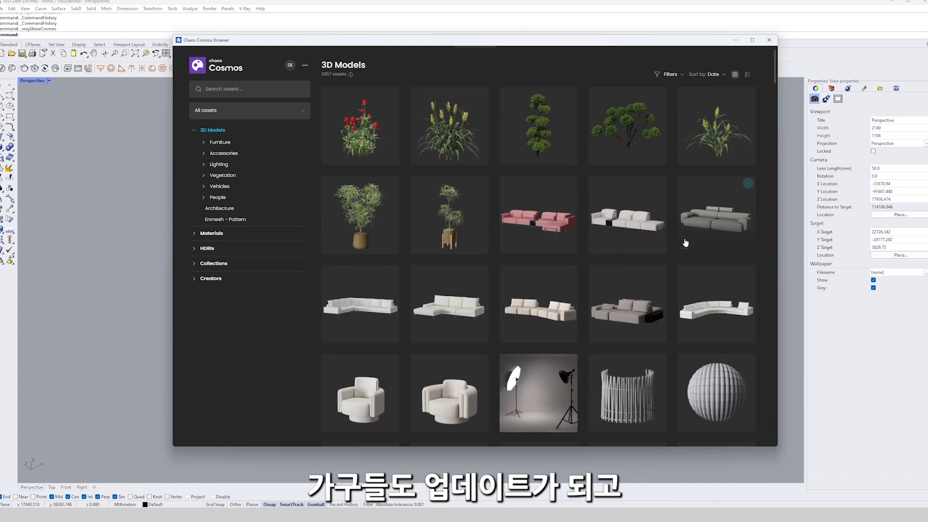
scroll(604, 241, down, 3)
scroll(483, 271, down, 3)
scroll(454, 284, down, 2)
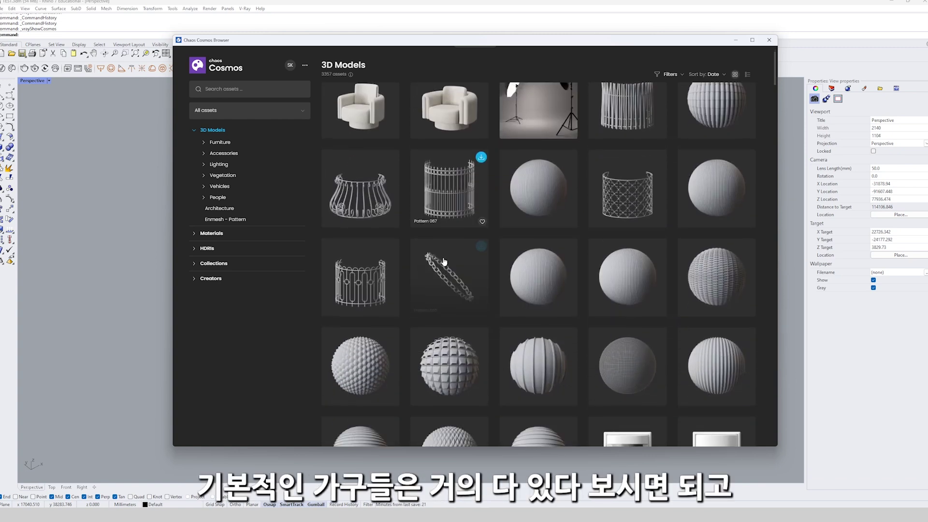
scroll(363, 223, up, 5)
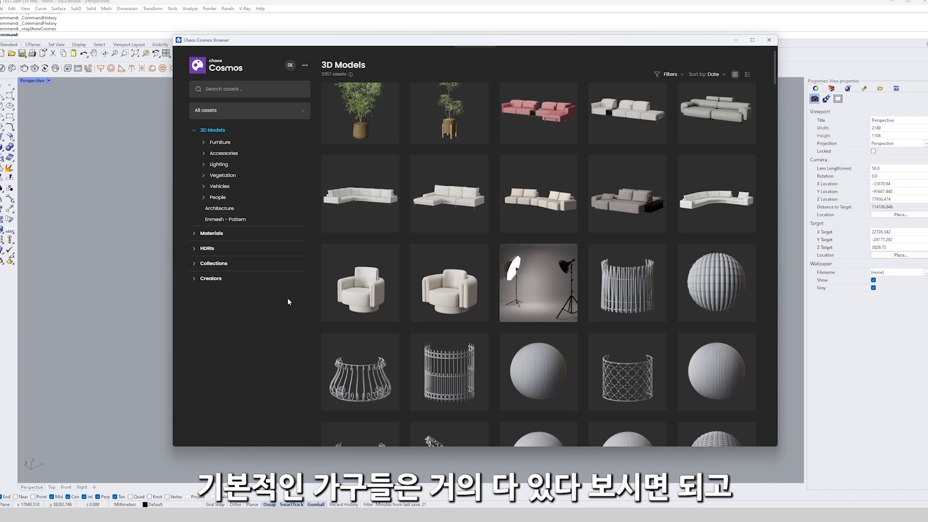
scroll(383, 288, down, 1)
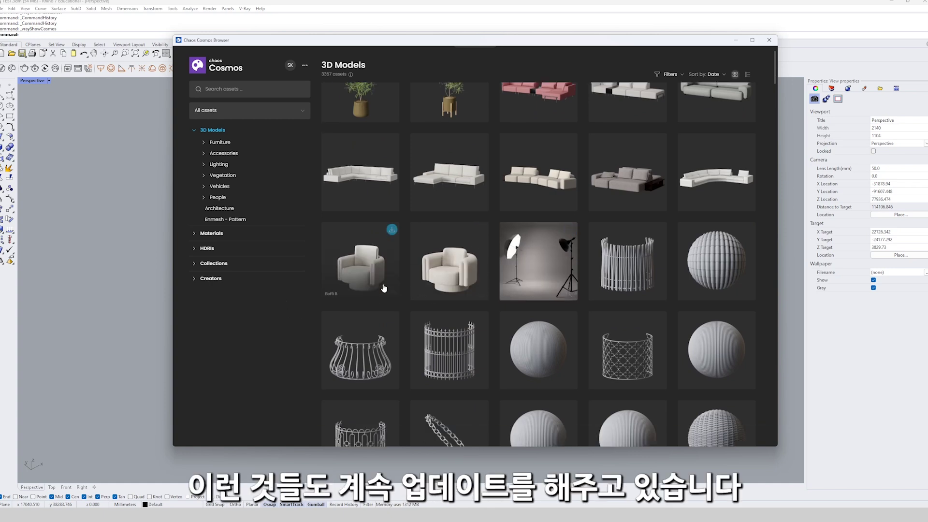
scroll(384, 288, down, 15)
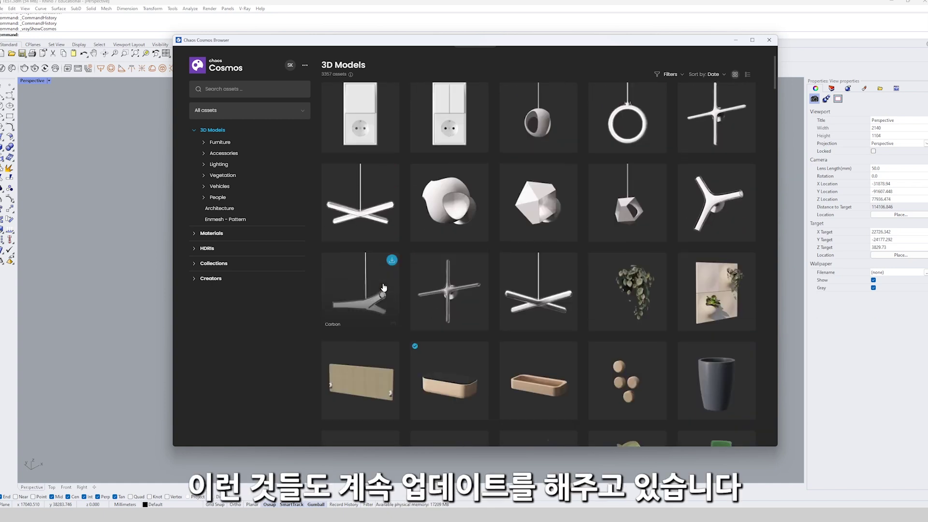
scroll(467, 278, down, 4)
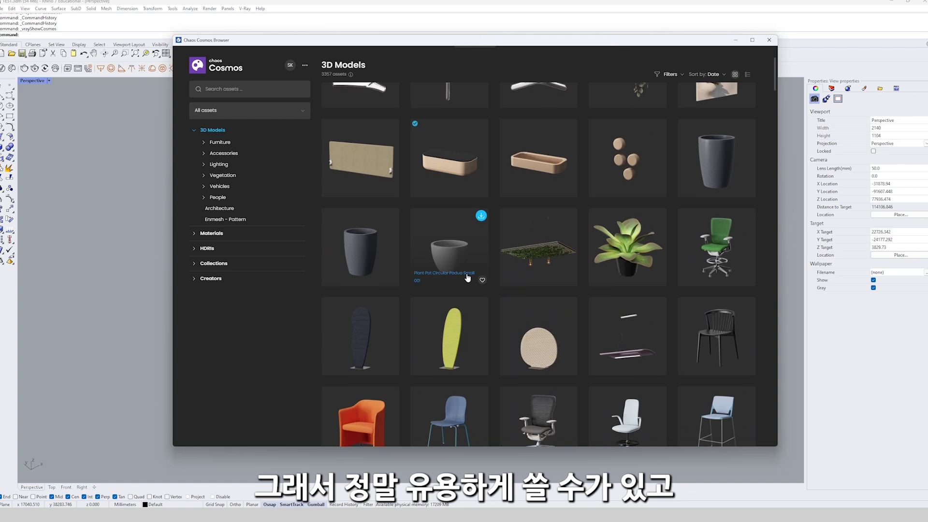
scroll(467, 277, down, 5)
Examine the fabric samples in the Materials collection and the materials in its Bricks category.
click(213, 234)
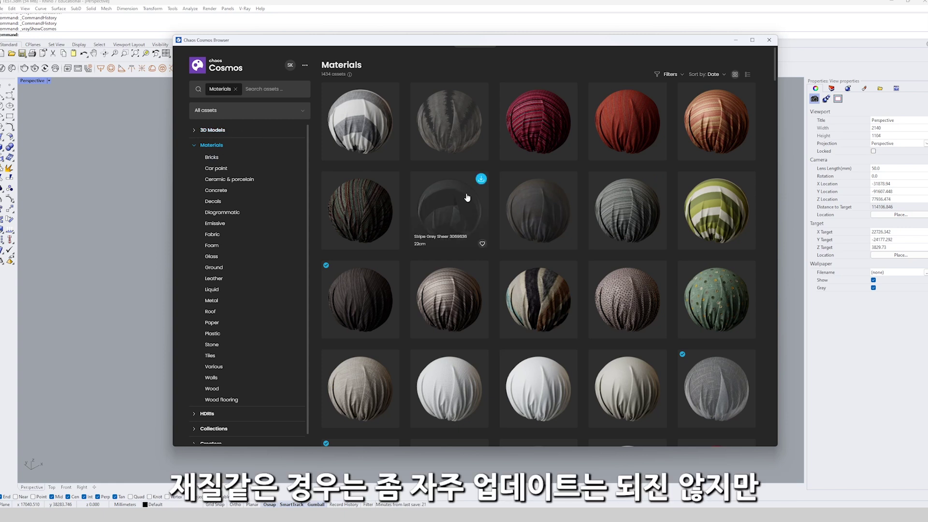
scroll(494, 207, down, 3)
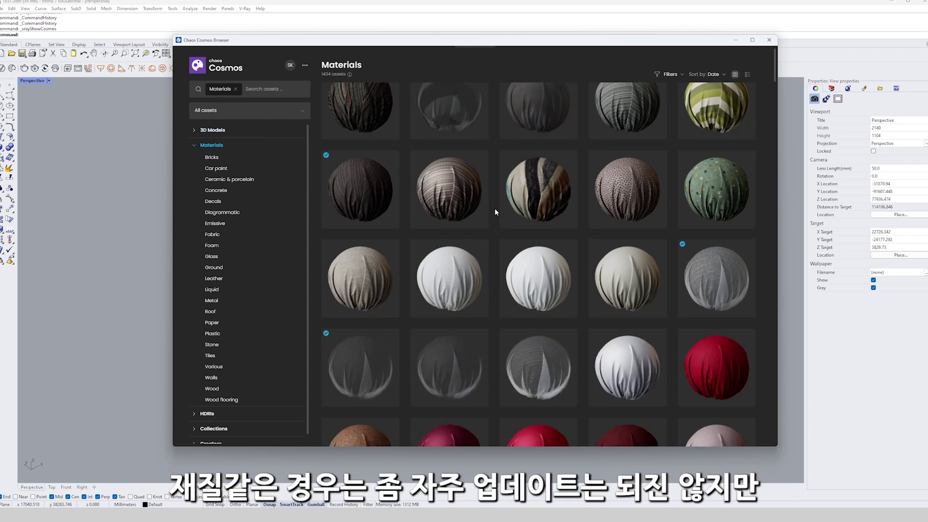
scroll(496, 211, down, 5)
scroll(337, 197, up, 5)
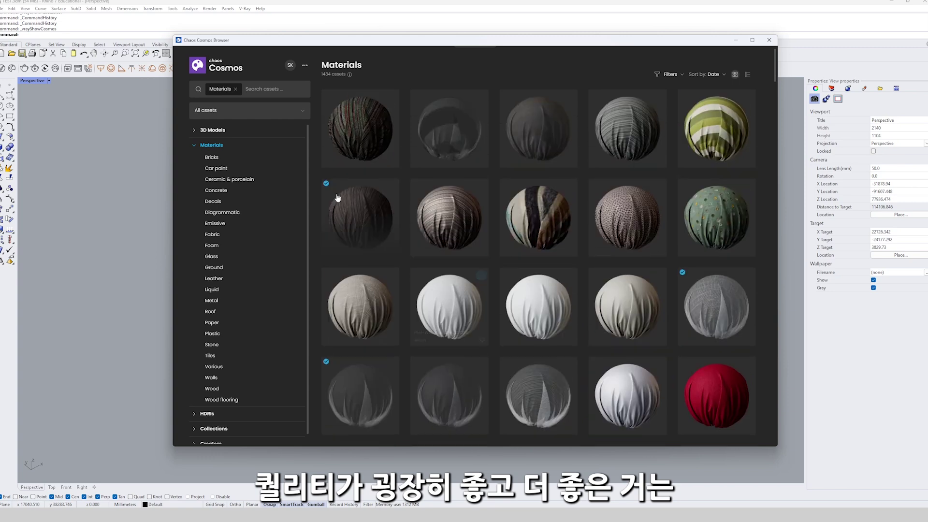
click(211, 157)
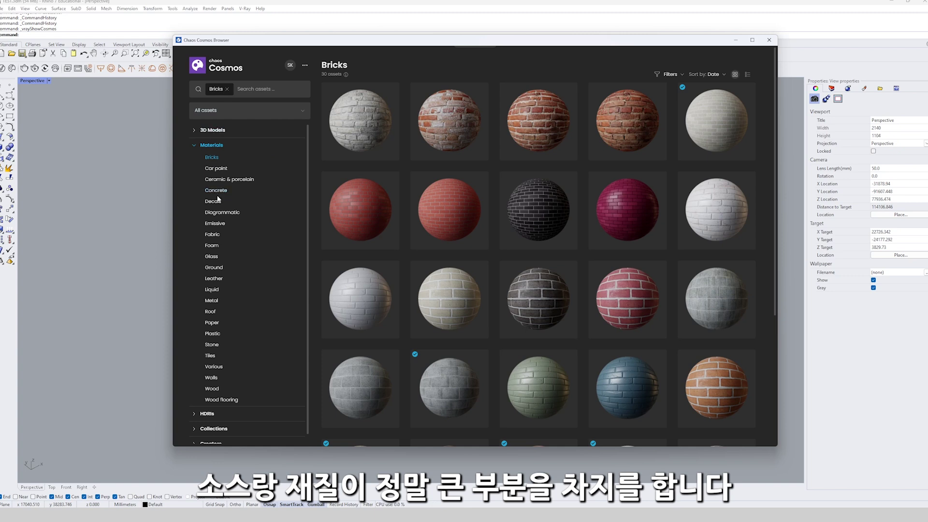
mouse_move(486, 182)
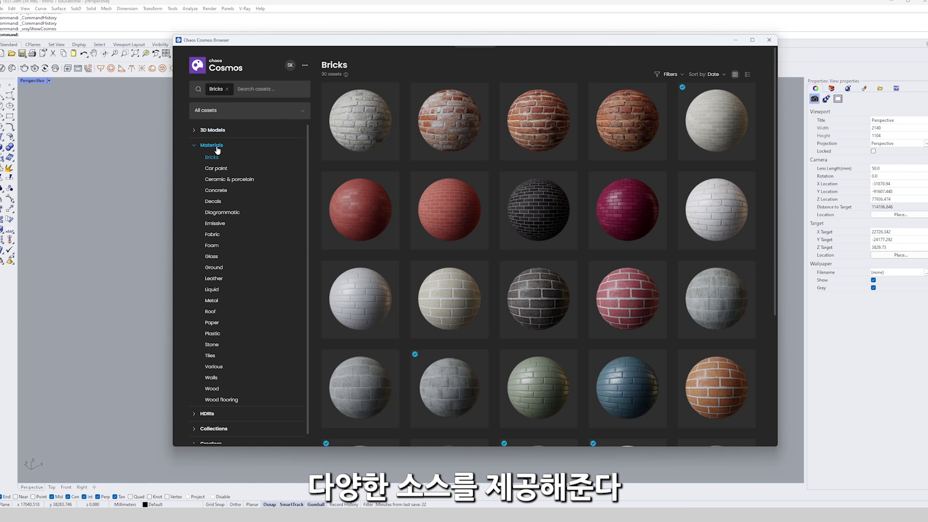
Go back to the 3D Models collection and examine the studio, sunset and daytime sky images in the HDRIs category.
click(224, 132)
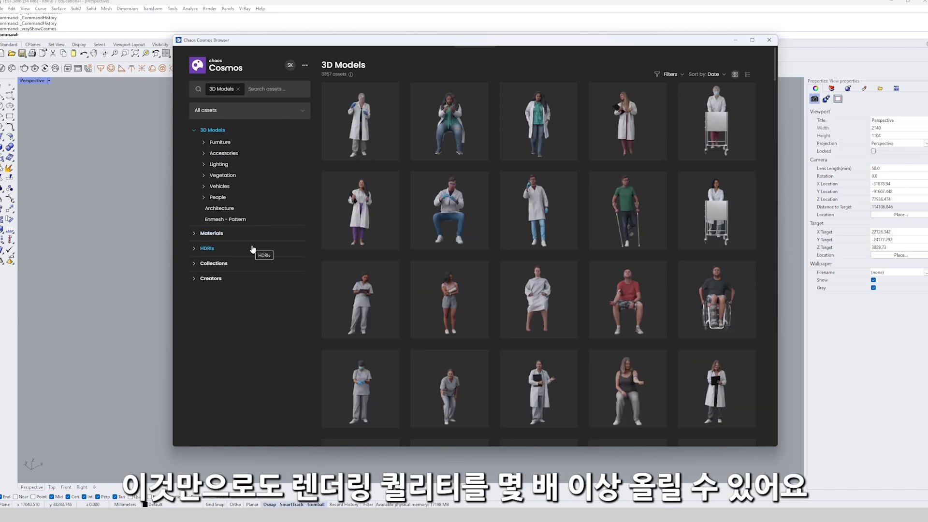
click(251, 249)
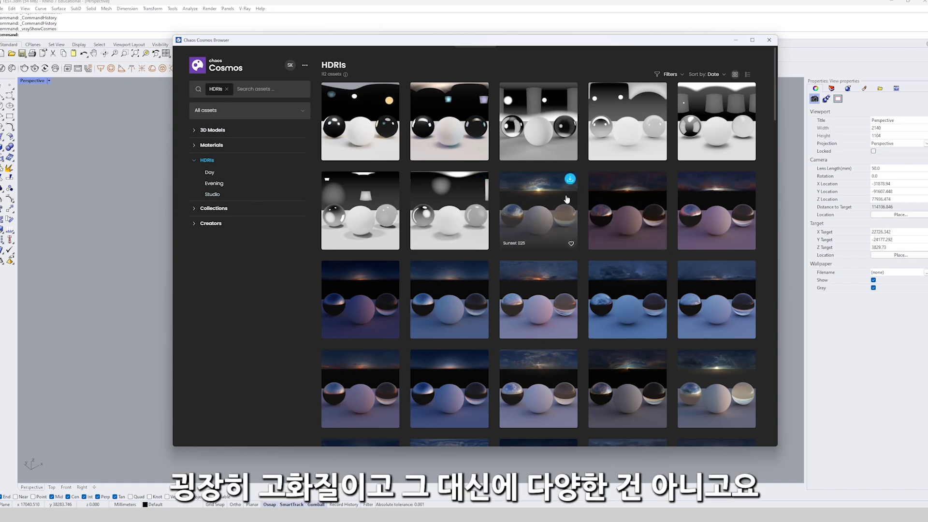
scroll(542, 212, down, 10)
scroll(543, 241, down, 10)
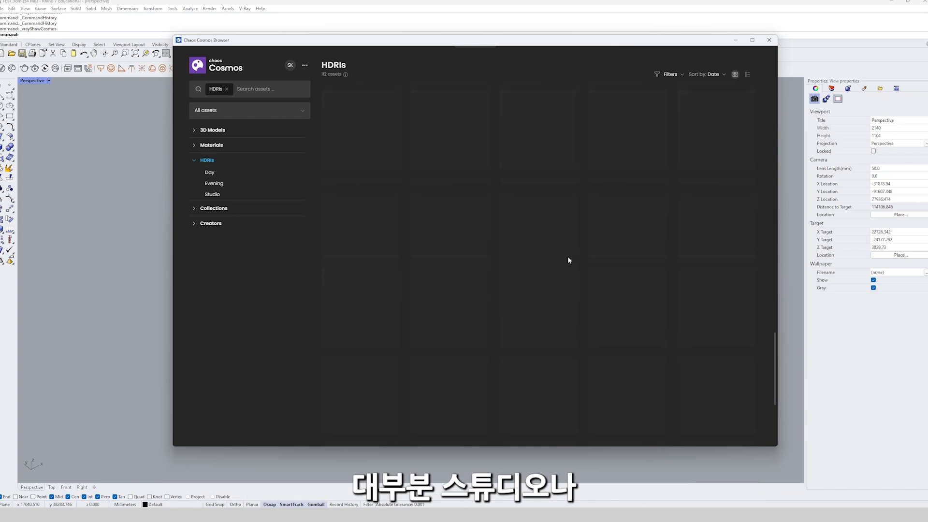
scroll(506, 206, down, 10)
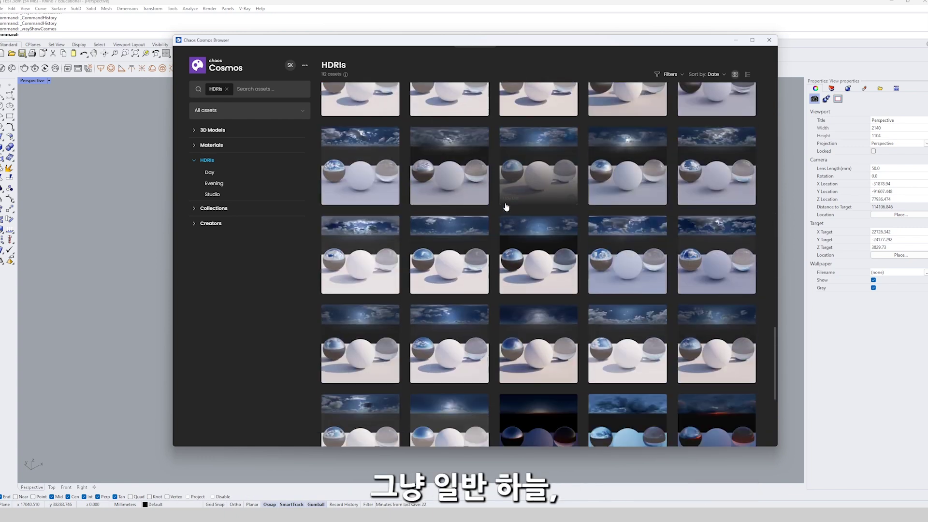
scroll(572, 271, up, 15)
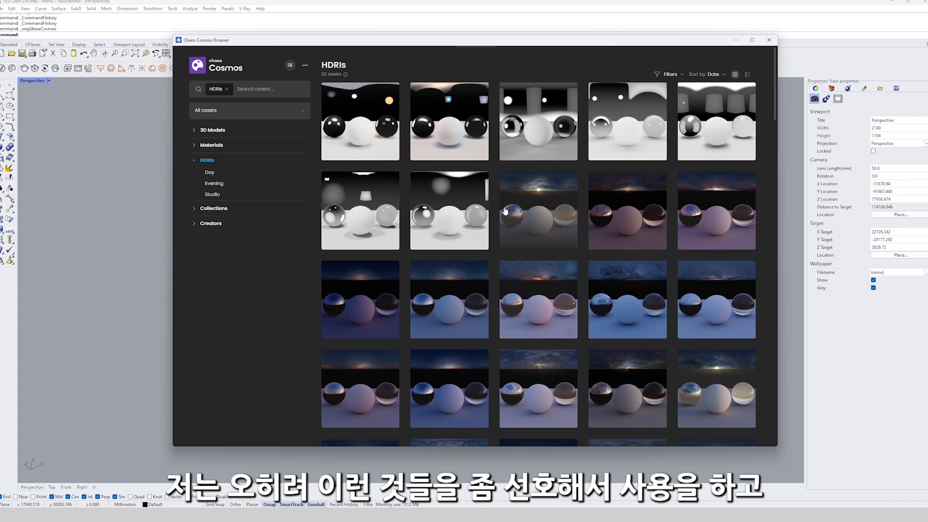
mouse_move(591, 245)
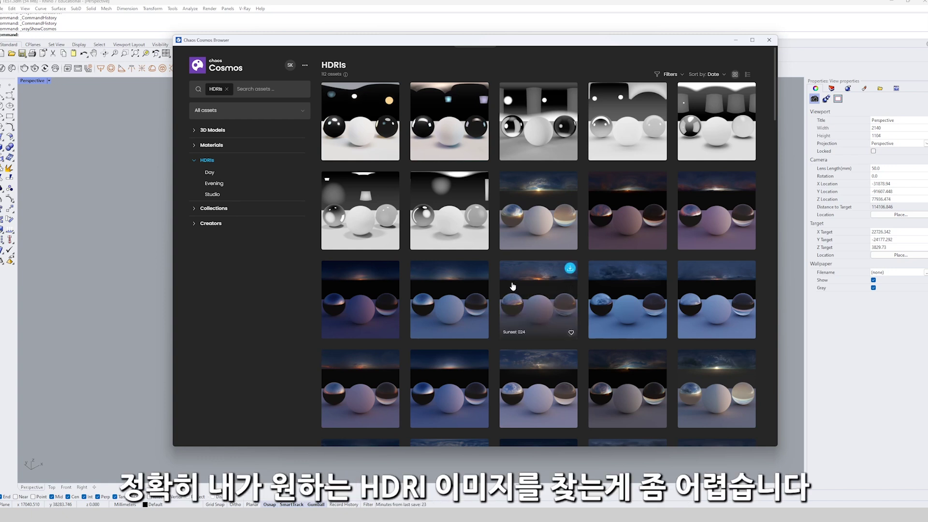
scroll(682, 261, down, 4)
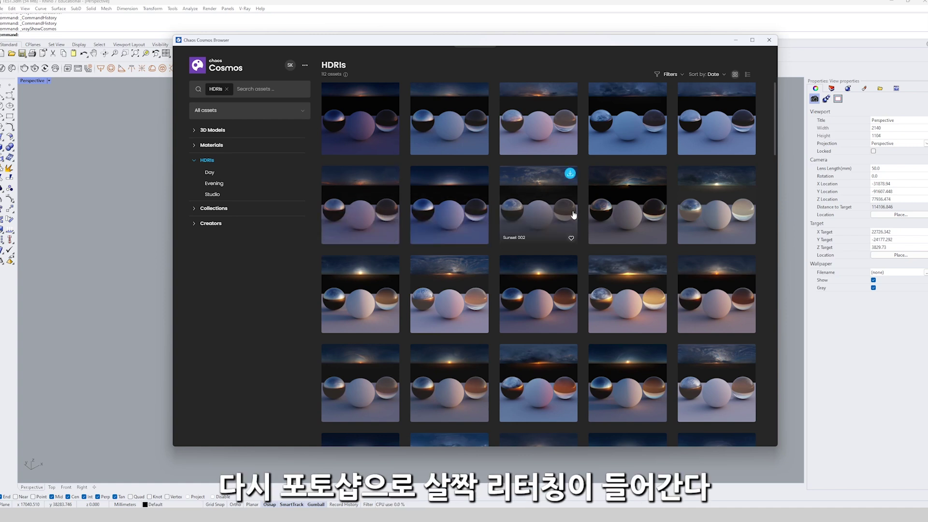
scroll(482, 276, up, 3)
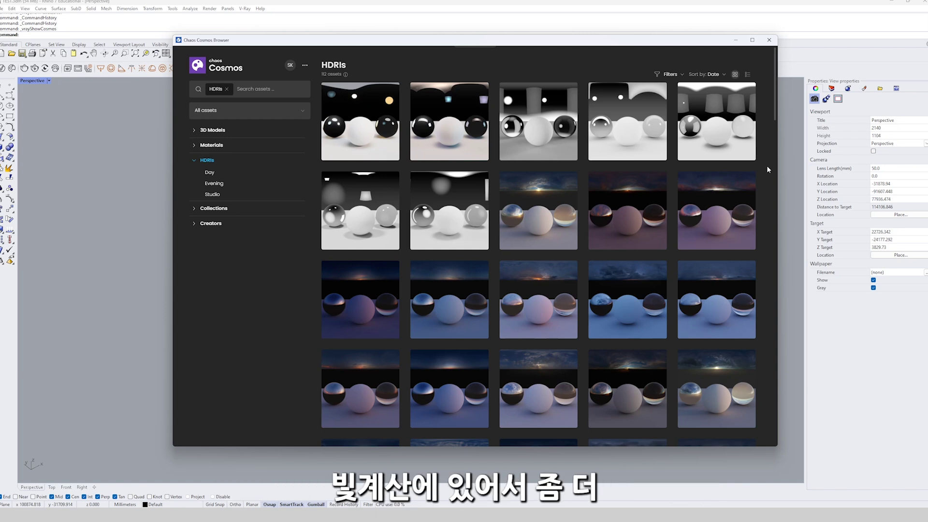
Close the Cosmos asset library and display the model's layers with their assigned materials.
click(770, 41)
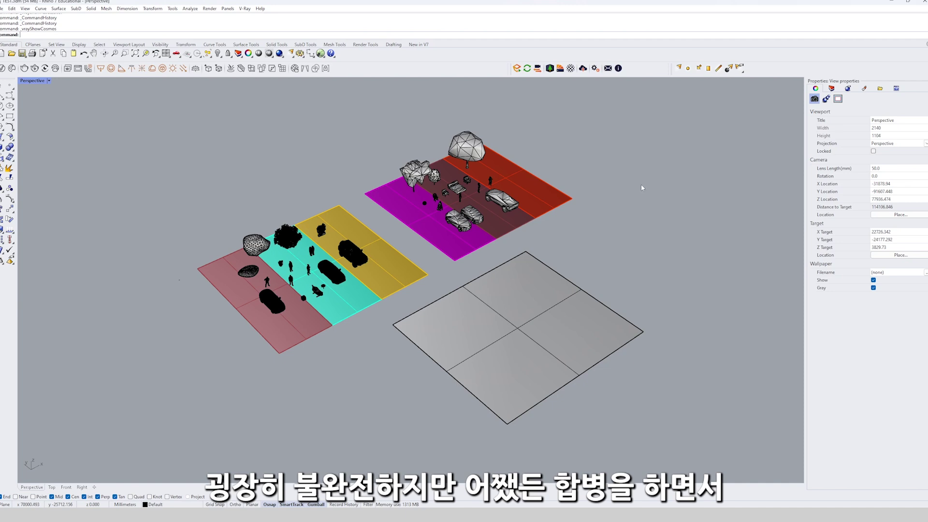
scroll(394, 272, up, 2)
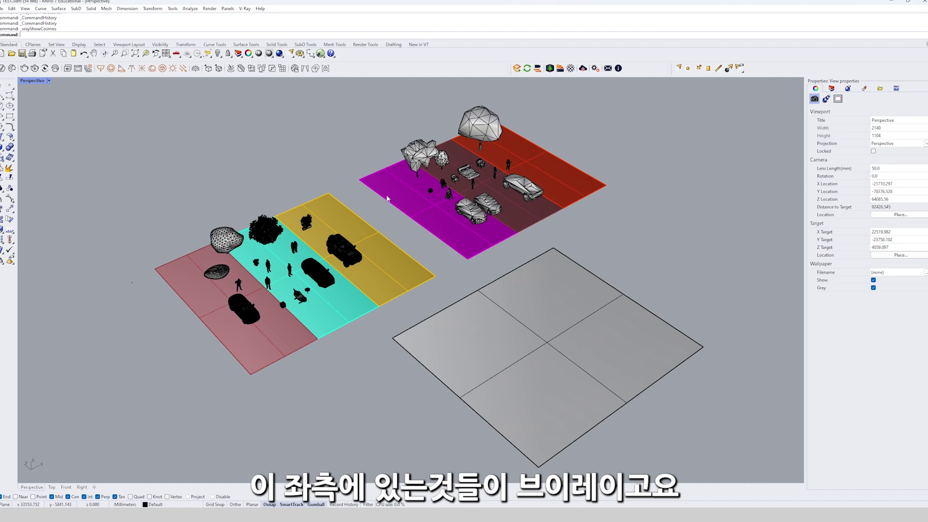
click(831, 88)
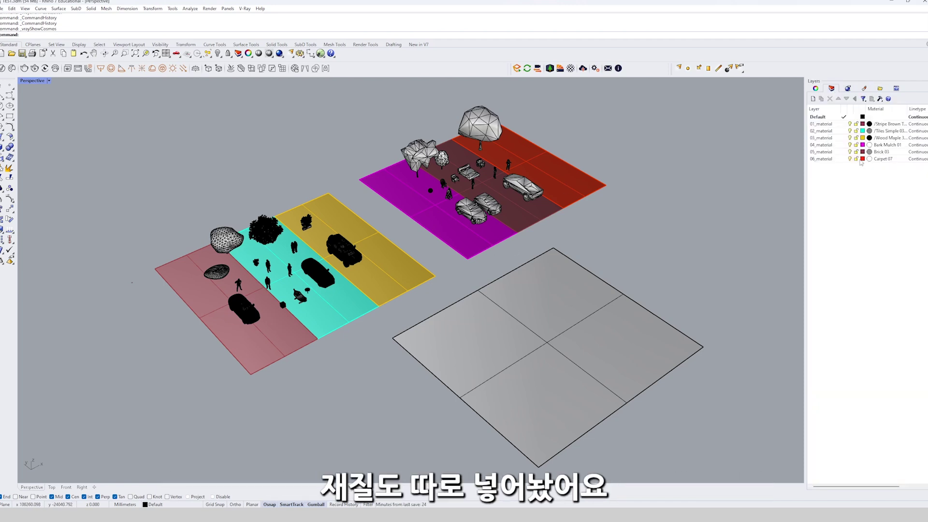
Render the perspective view of the test scene with V-Ray and move the frame buffer window aside.
click(609, 234)
drag(365, 367, 221, 179)
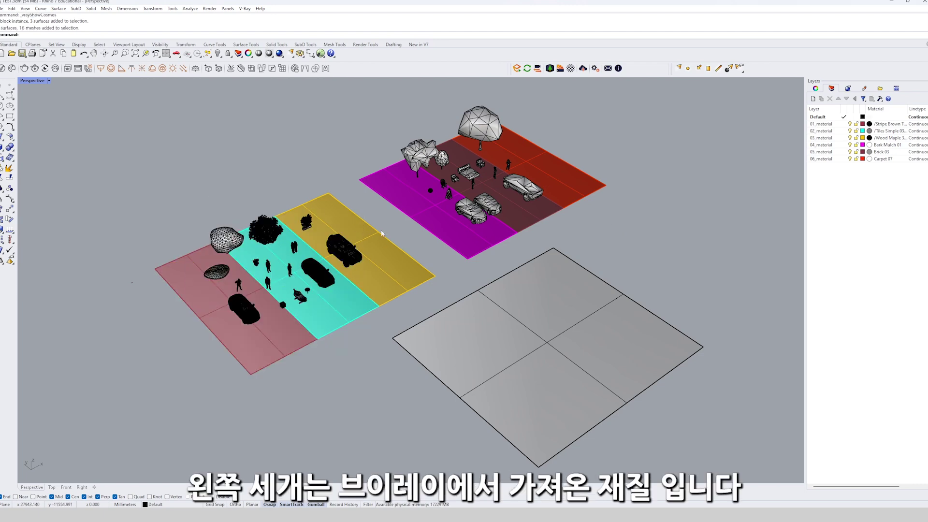
click(24, 68)
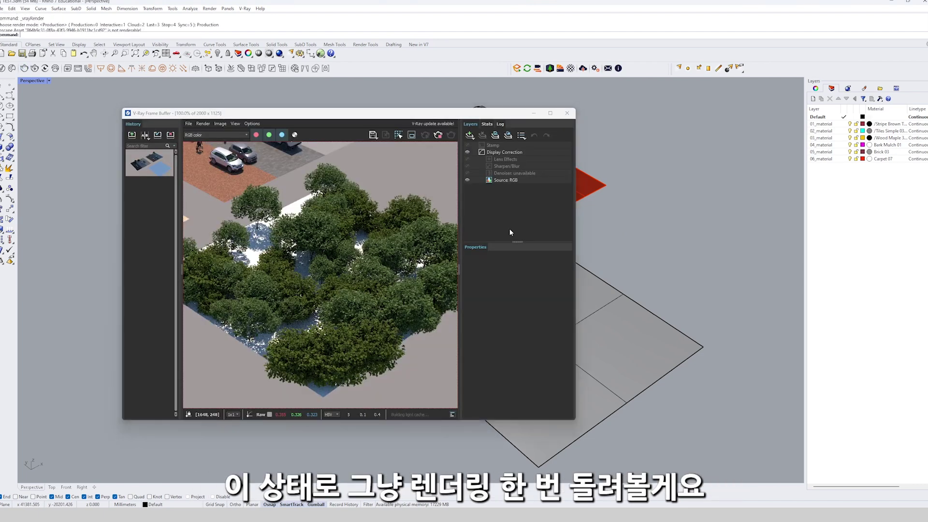
drag(486, 116, 643, 113)
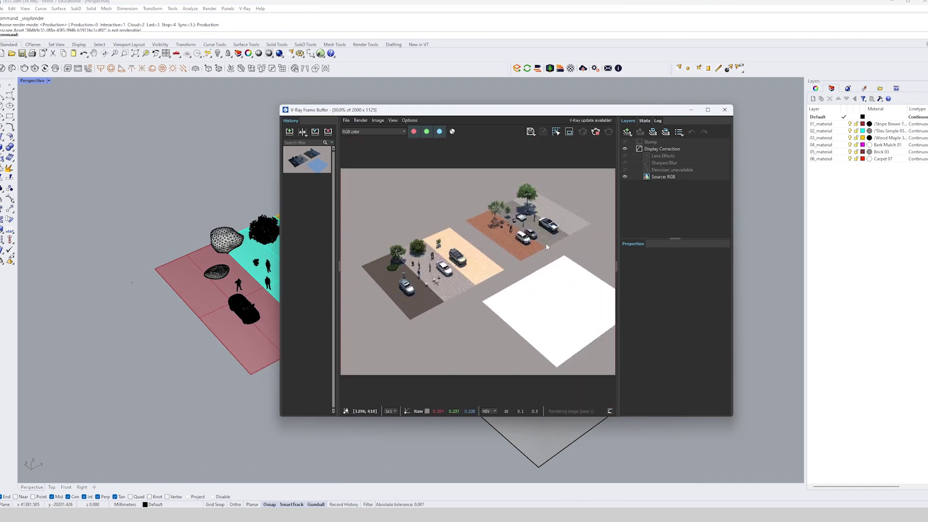
Examine the vehicles, people, trees and ground materials on both groups of planes in the V-Ray render and compare them with the model.
scroll(569, 242, up, 4)
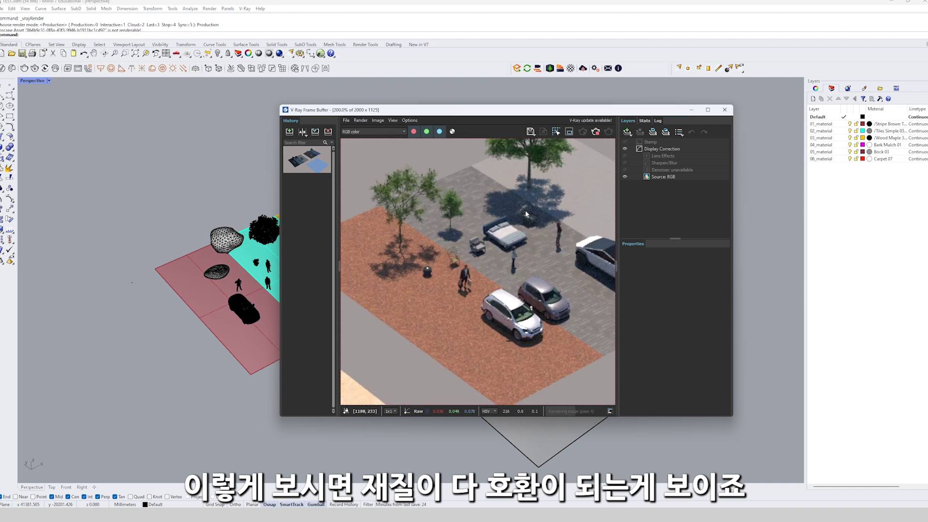
scroll(526, 213, down, 2)
scroll(467, 298, down, 2)
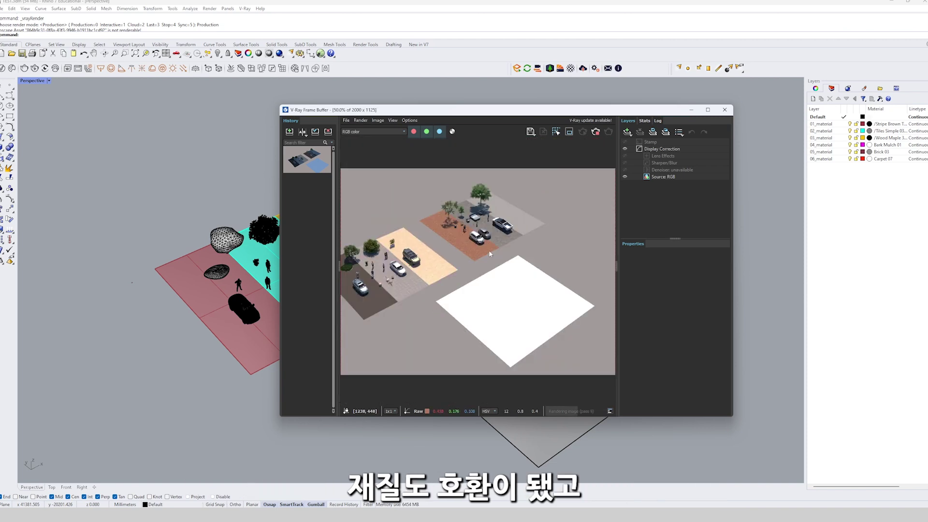
scroll(488, 250, up, 2)
drag(488, 110, 208, 100)
scroll(203, 261, down, 2)
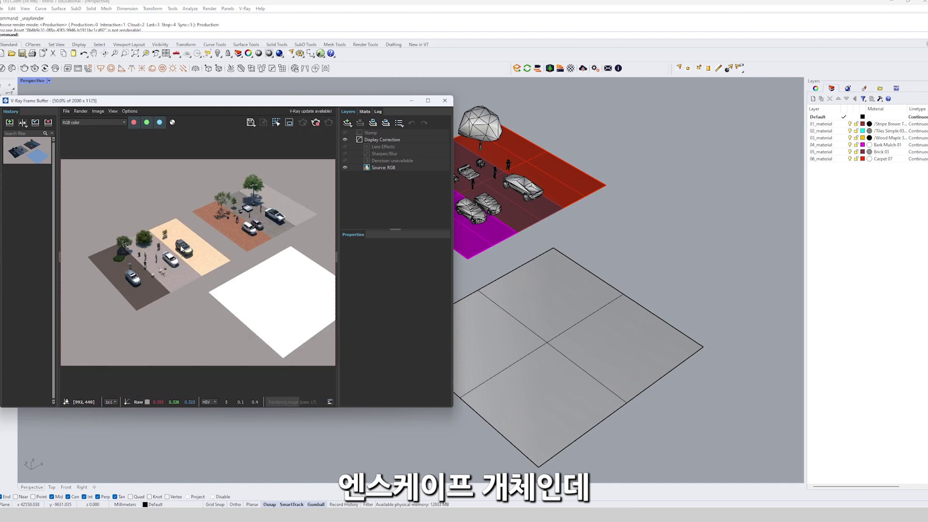
scroll(213, 259, up, 2)
scroll(213, 251, up, 2)
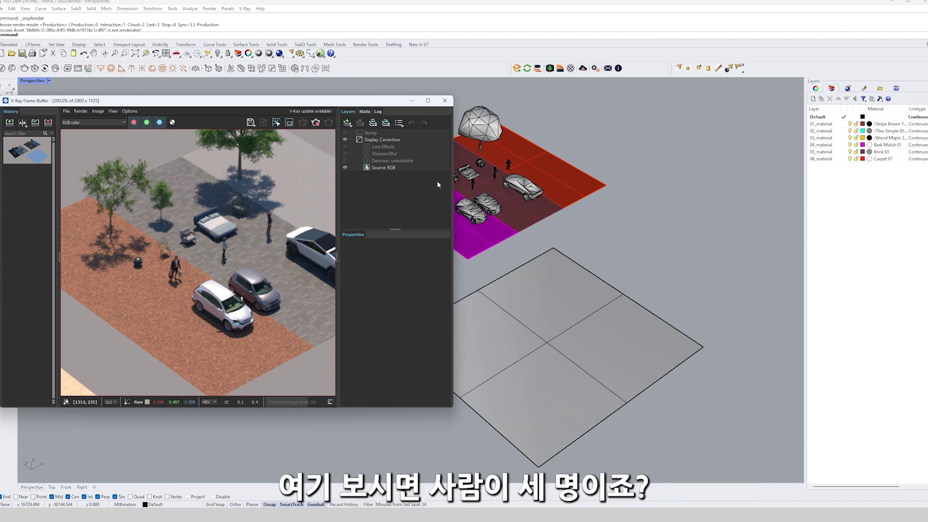
scroll(532, 198, up, 3)
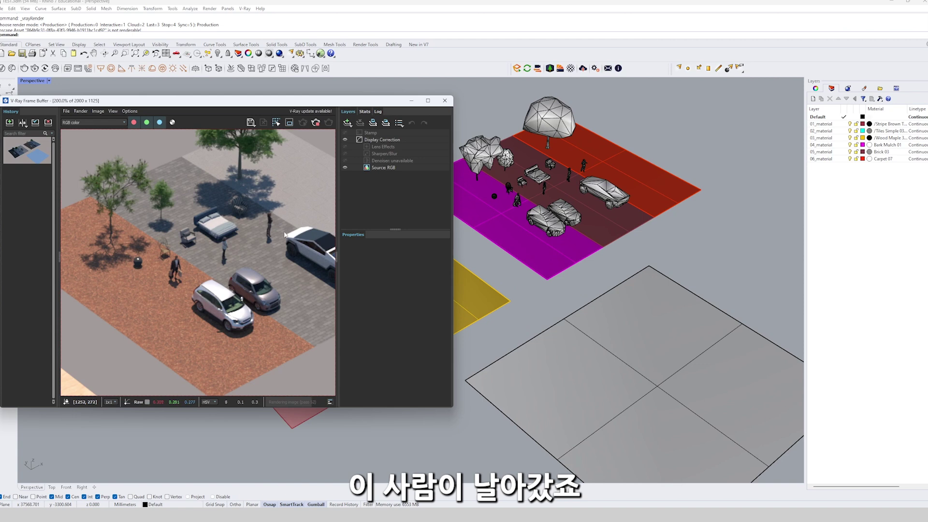
scroll(292, 306, down, 2)
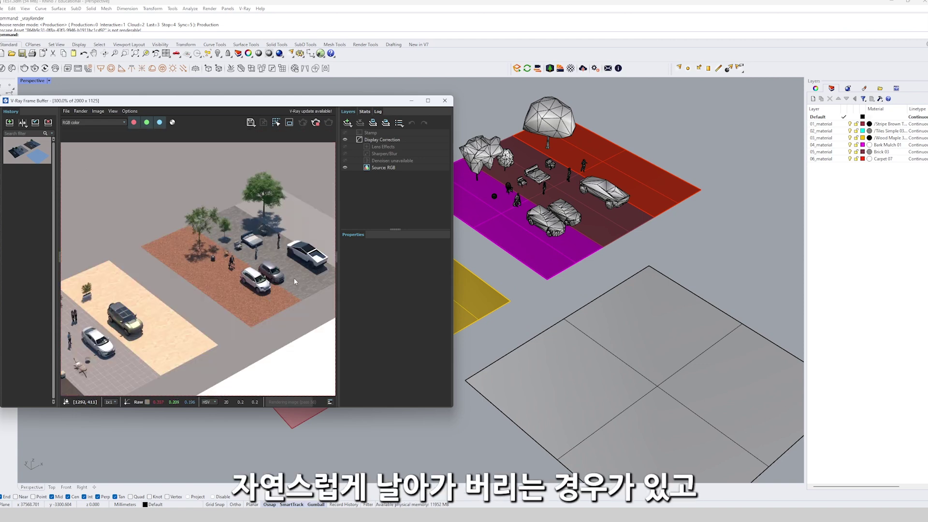
scroll(304, 305, down, 1)
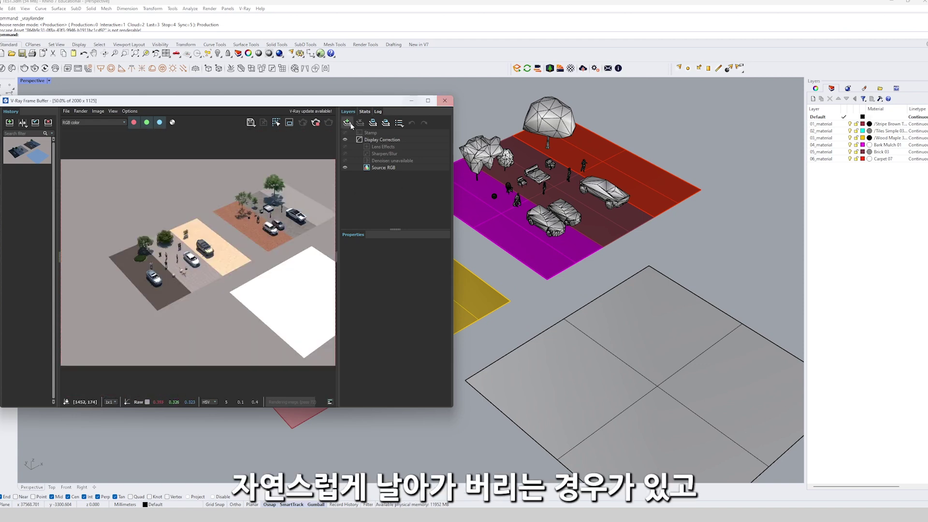
Close the V-Ray render, examine both asset groups and their ground materials in the Enscape live view, and close Enscape.
click(444, 101)
click(517, 68)
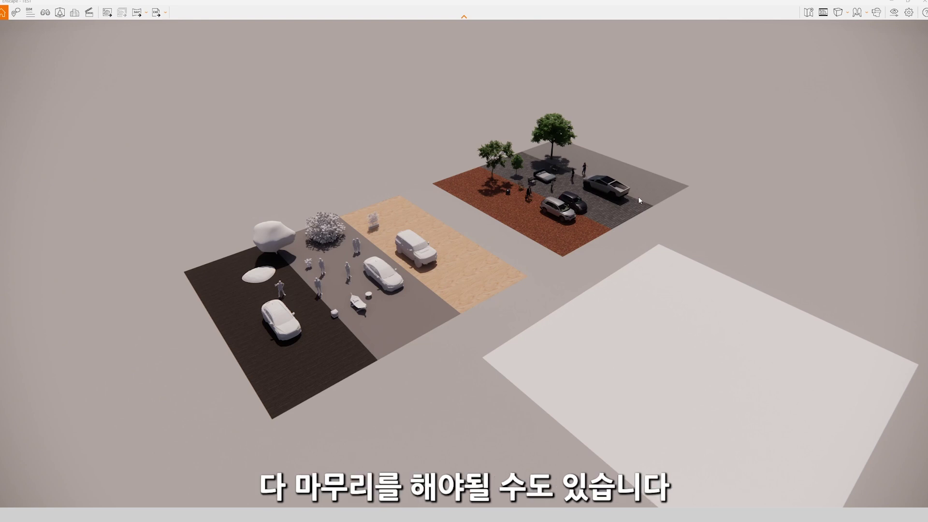
drag(344, 301, 683, 165)
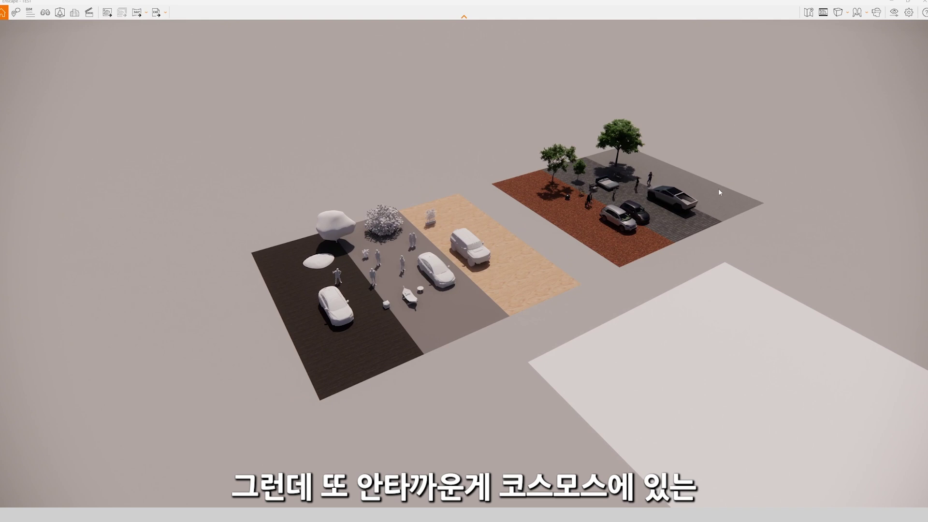
scroll(404, 335, up, 5)
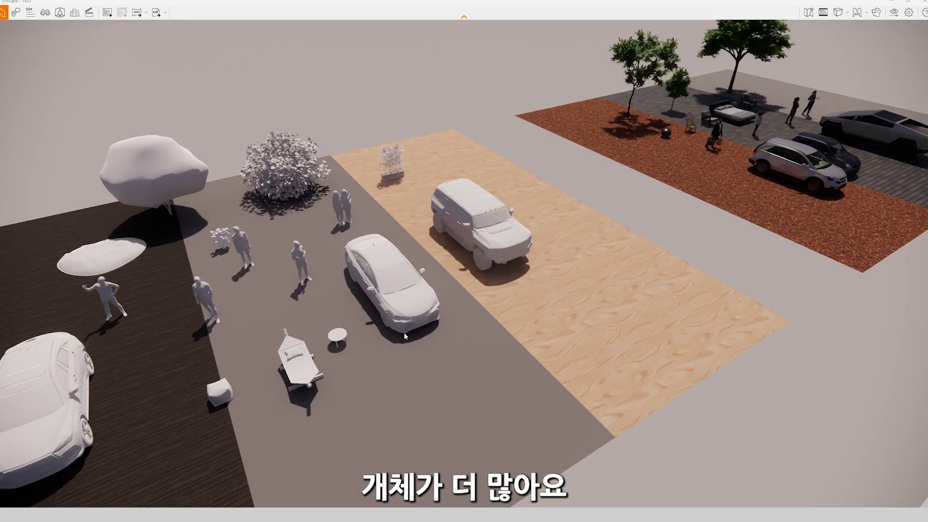
scroll(404, 335, down, 5)
middle_drag(540, 278, 491, 326)
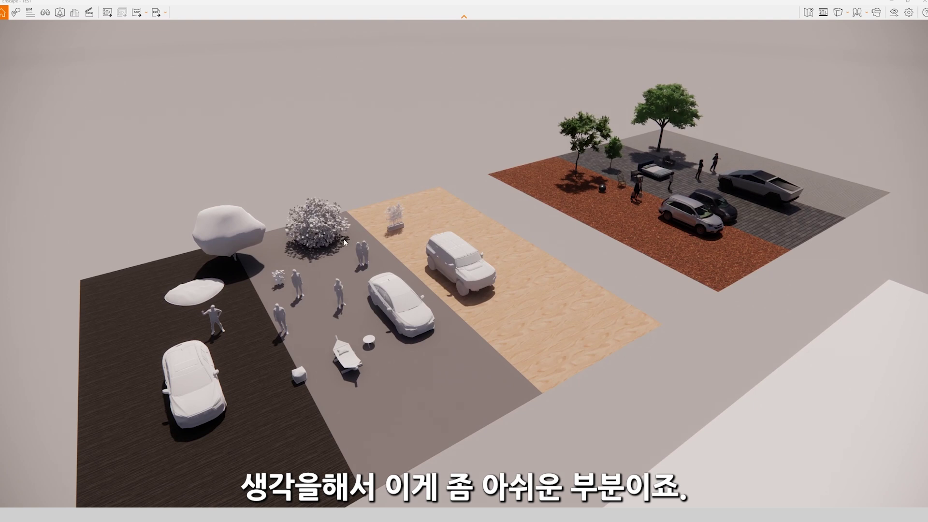
scroll(534, 148, down, 3)
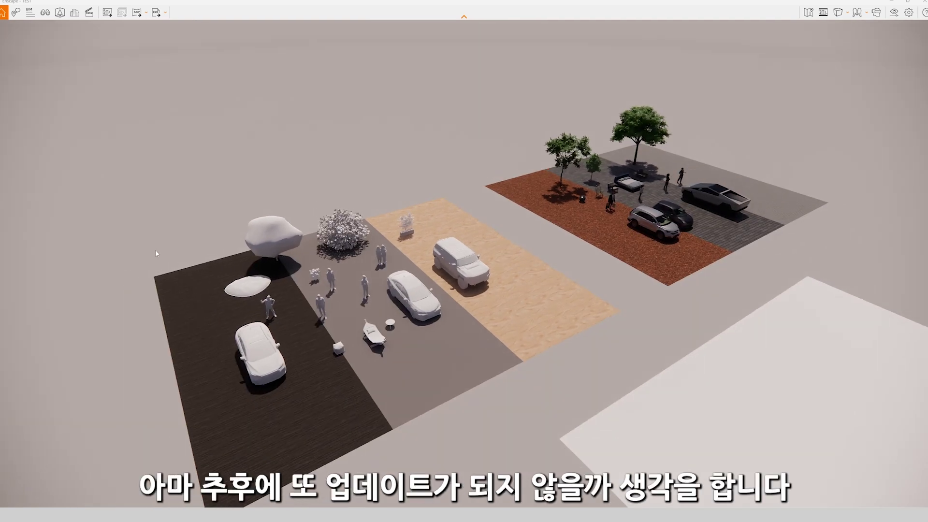
scroll(295, 228, down, 4)
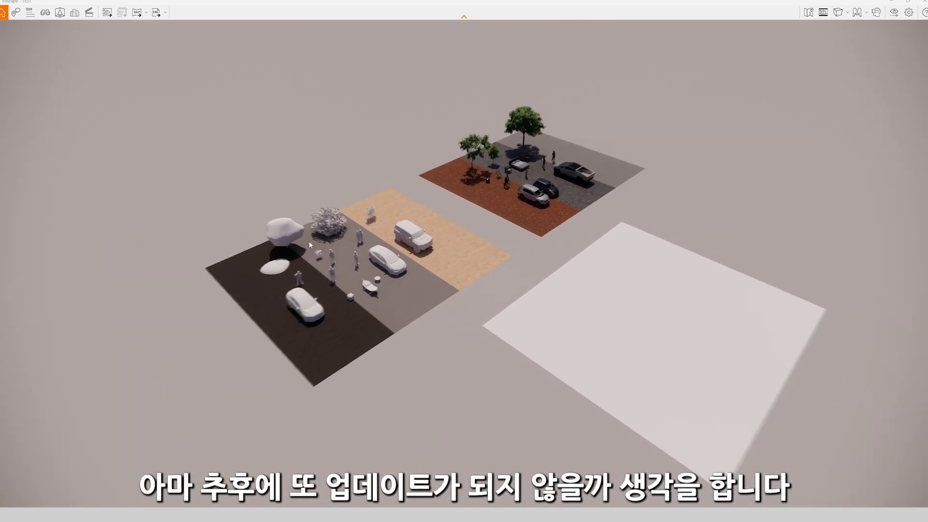
scroll(526, 233, up, 4)
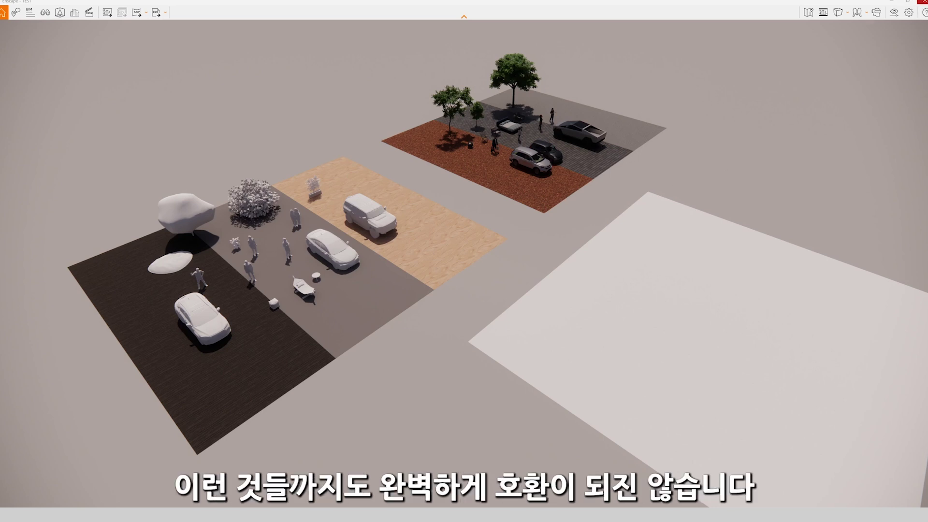
click(922, 2)
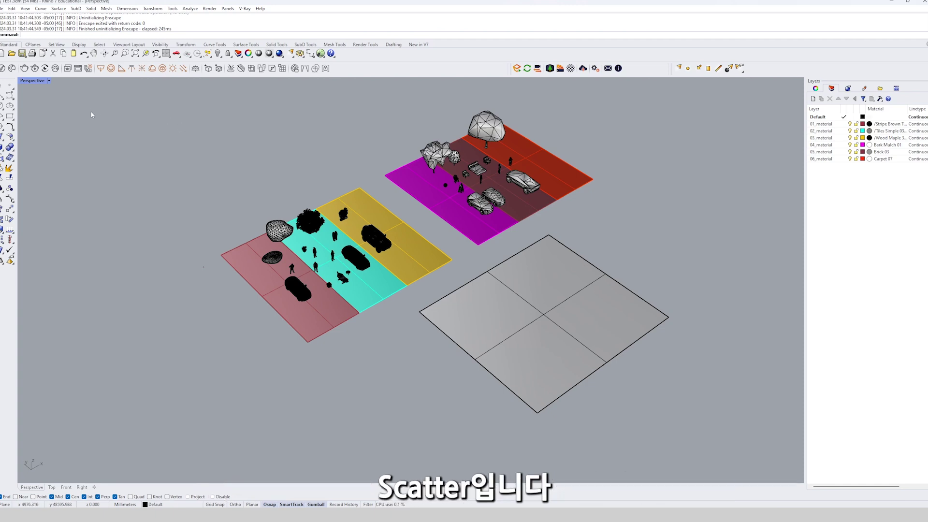
right_drag(383, 321, 486, 290)
click(486, 290)
scroll(349, 288, down, 2)
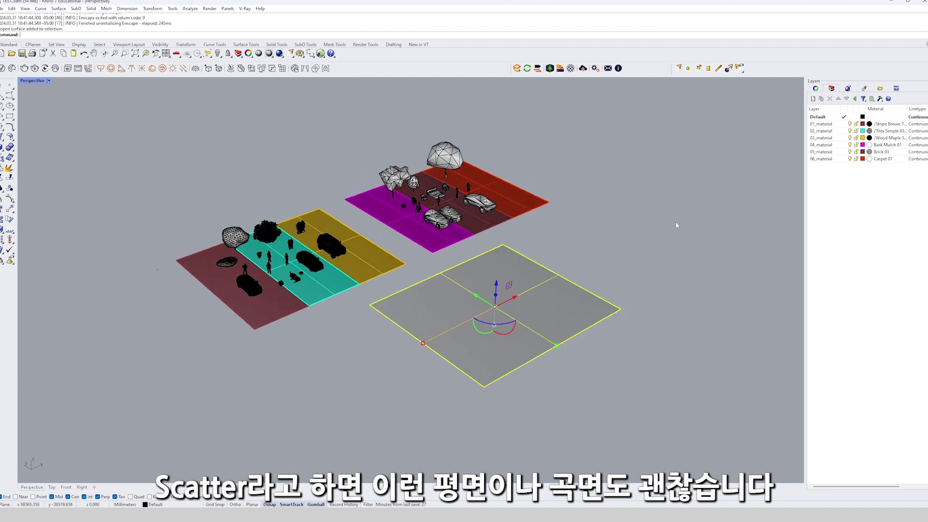
click(265, 231)
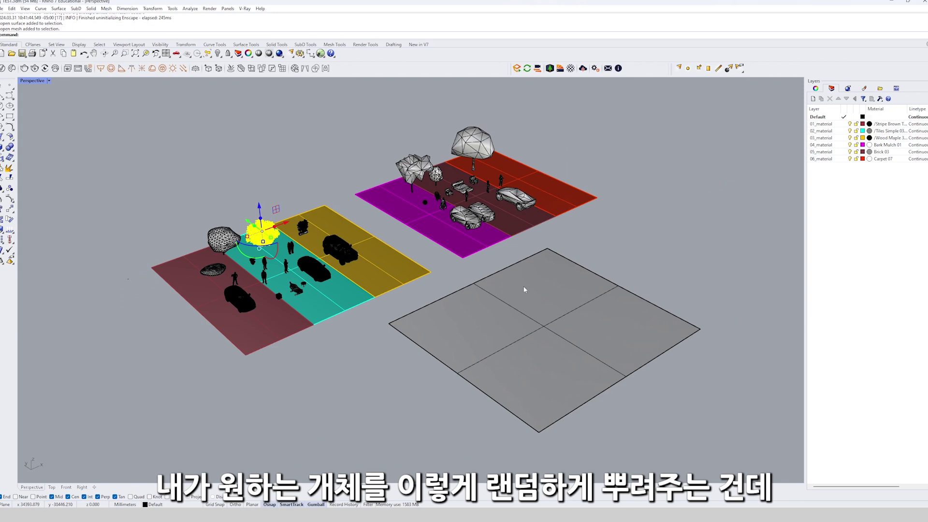
click(629, 405)
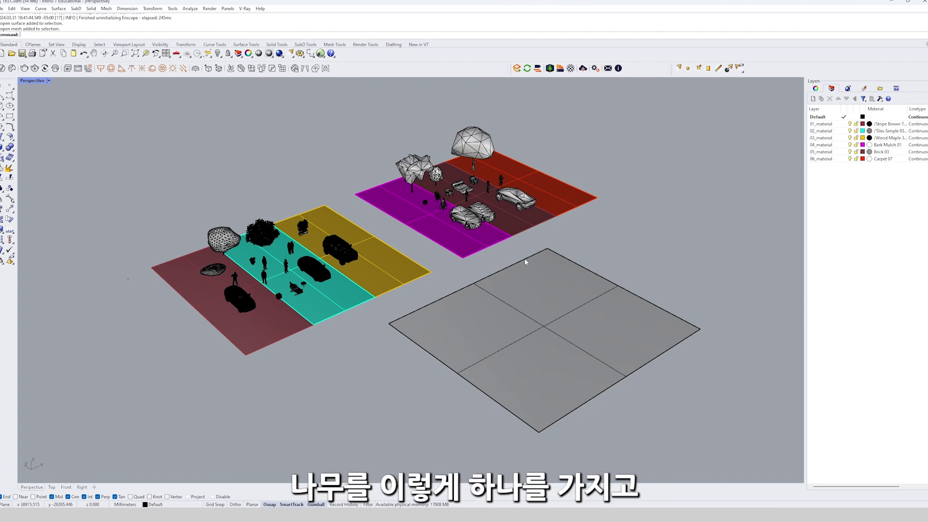
click(237, 246)
right_drag(237, 245, 239, 270)
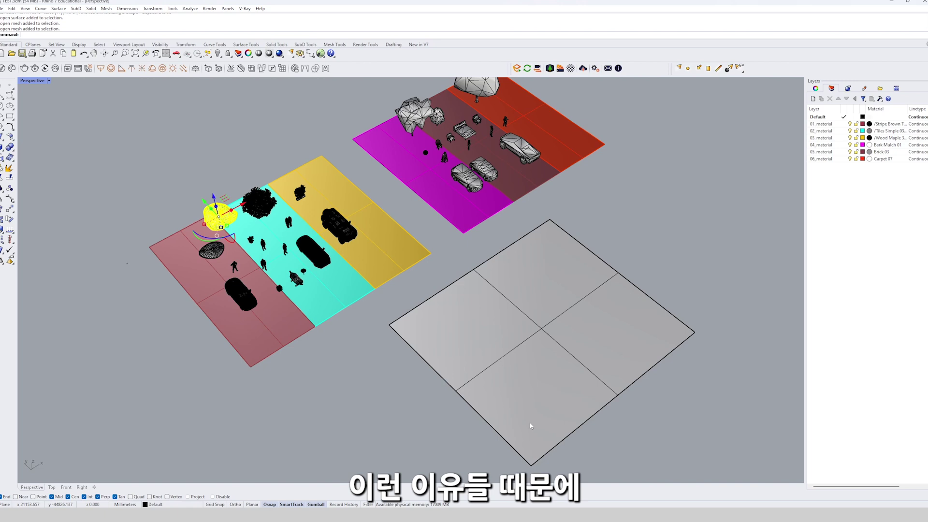
right_drag(529, 423, 522, 327)
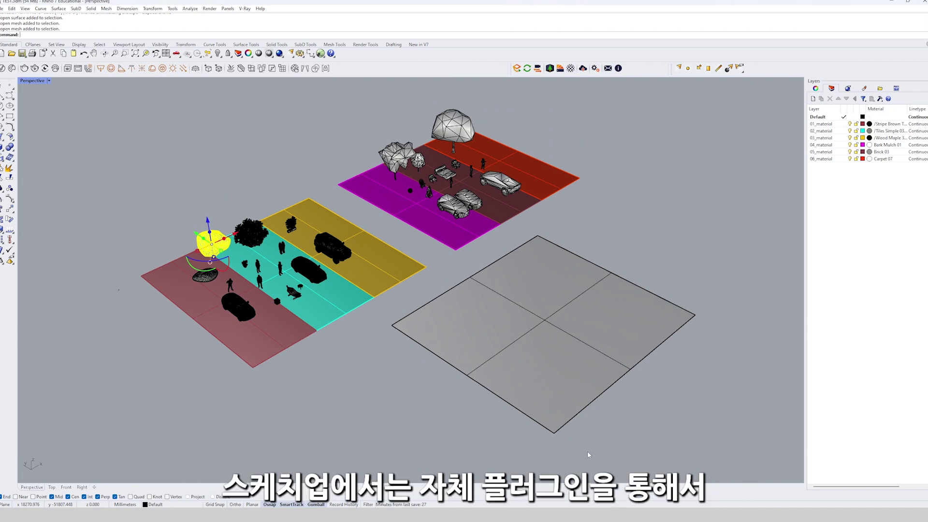
key(Escape)
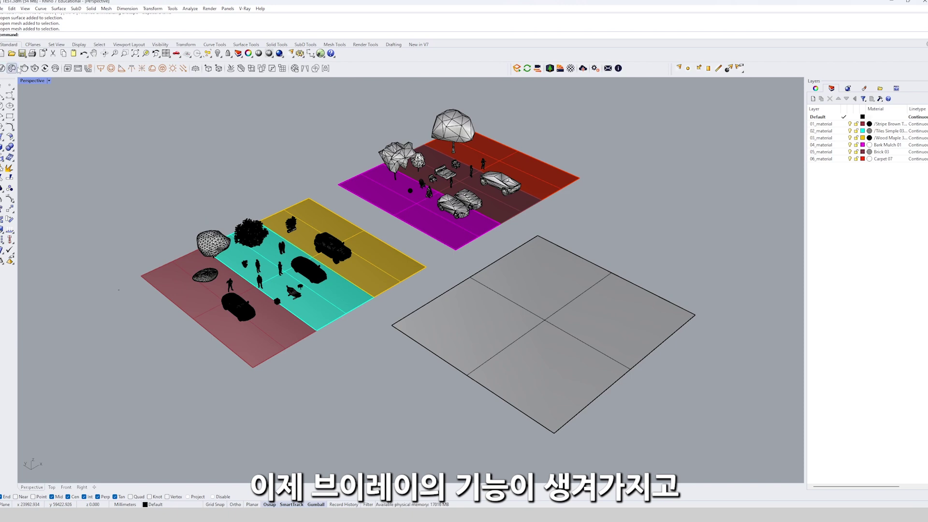
click(486, 274)
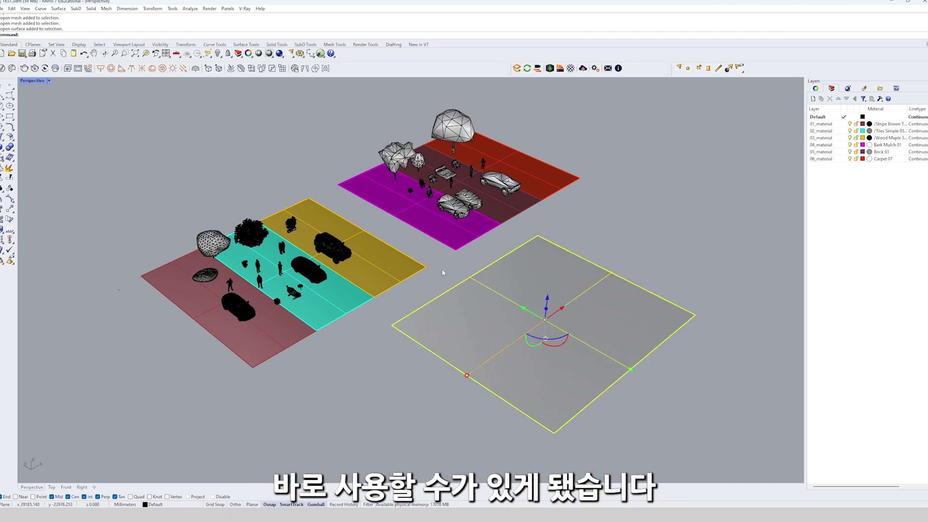
right_drag(442, 273, 445, 335)
click(647, 230)
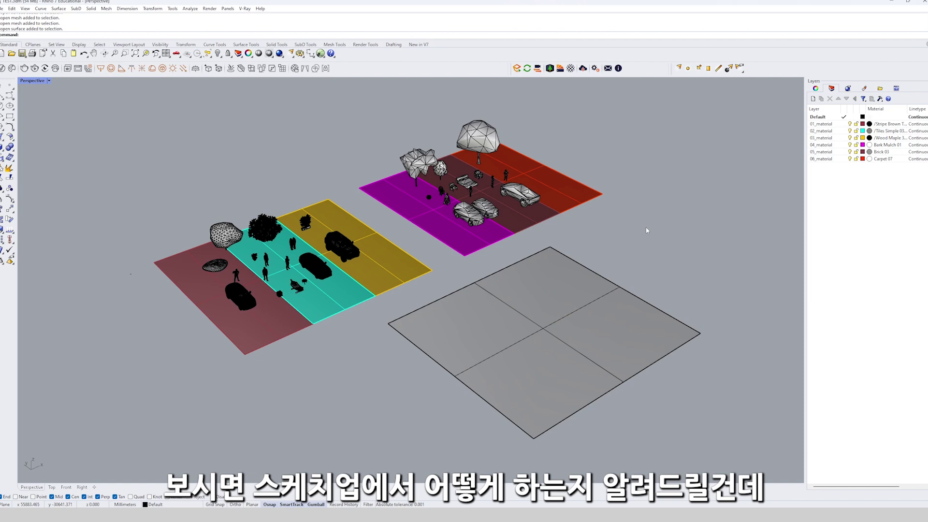
Create a V-Ray Scatter on the large empty grey plane and deselect the plane.
click(516, 276)
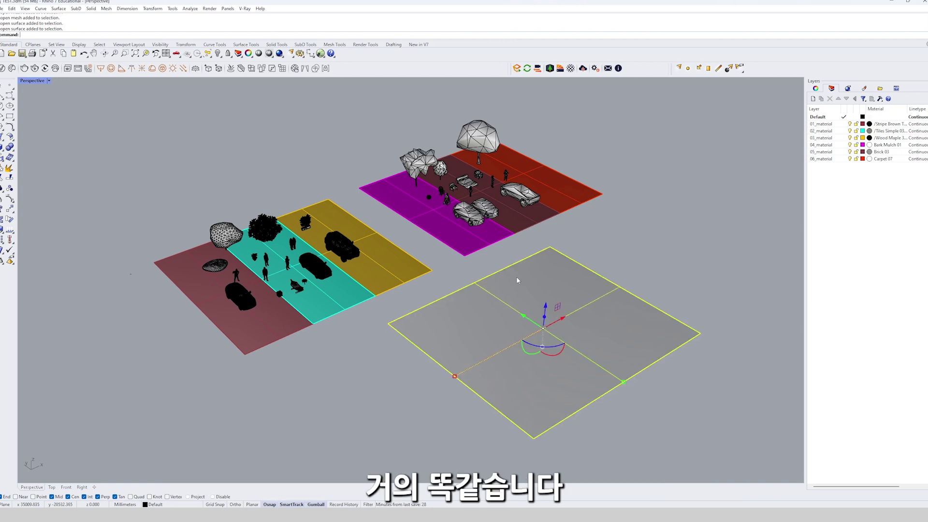
click(261, 68)
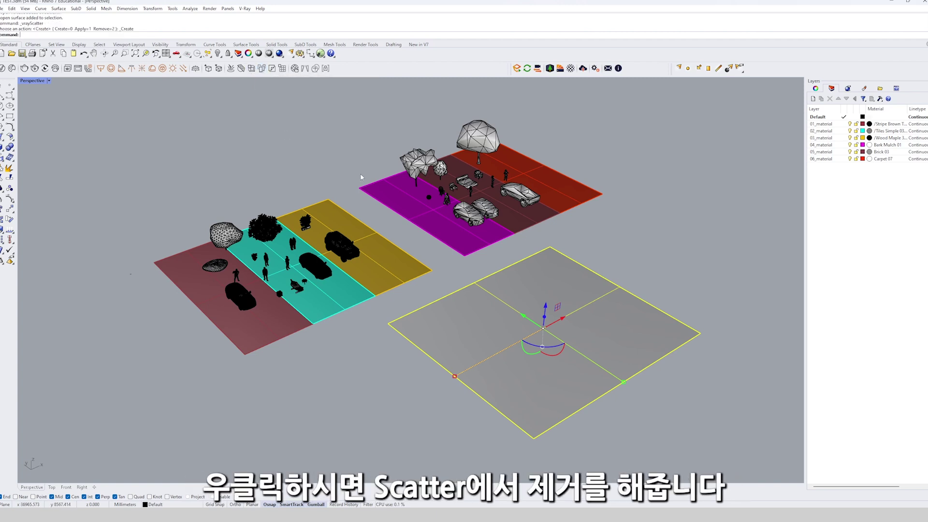
click(652, 253)
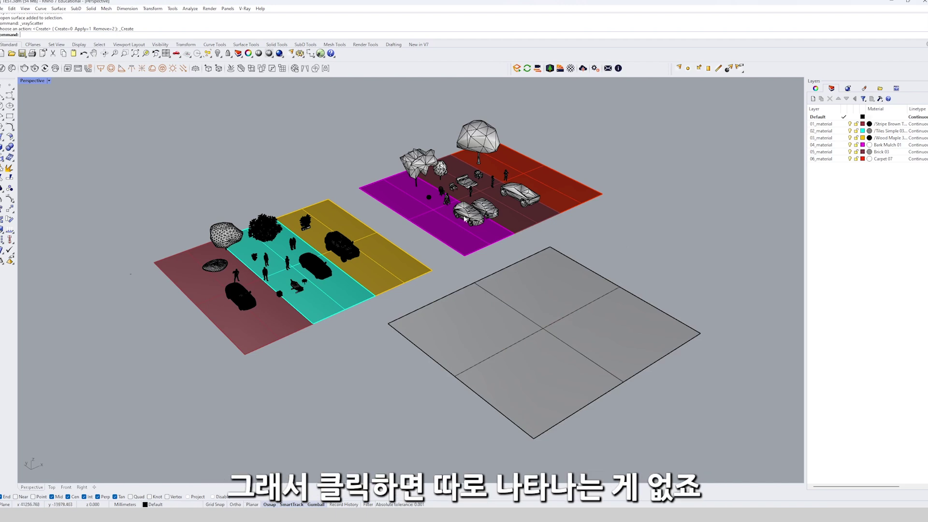
Open the Scatter's settings in the V-Ray Asset Editor and add the Common Hazel 19-34 and Elderberry Tree 54-02 trees as guests.
click(517, 68)
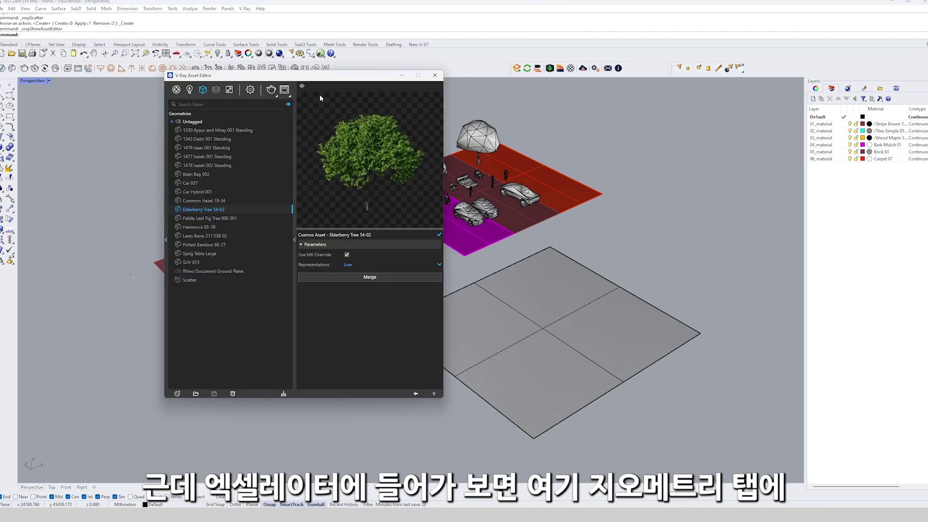
click(192, 280)
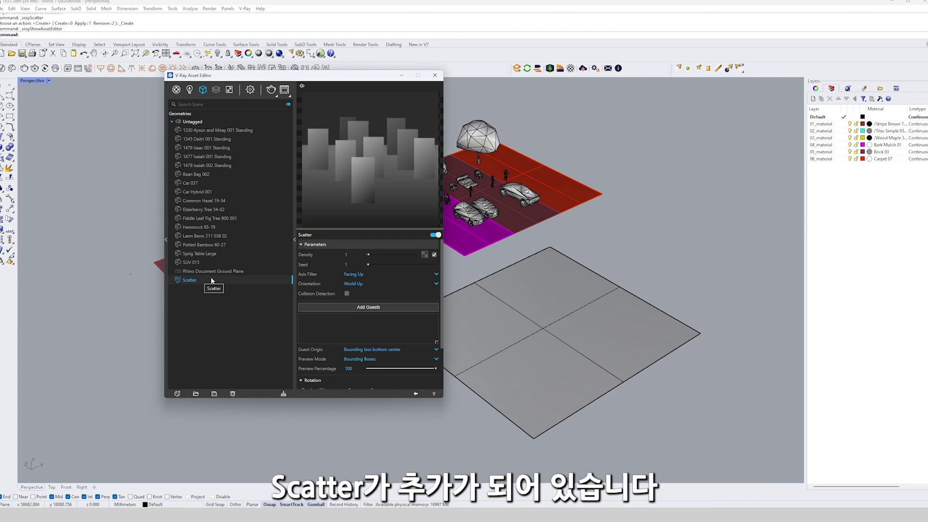
click(364, 308)
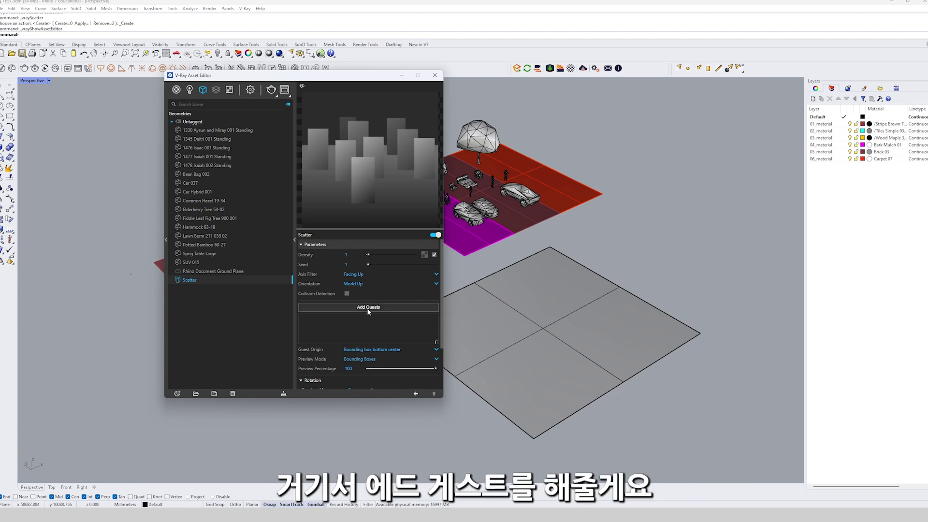
scroll(263, 226, up, 3)
click(263, 227)
click(200, 234)
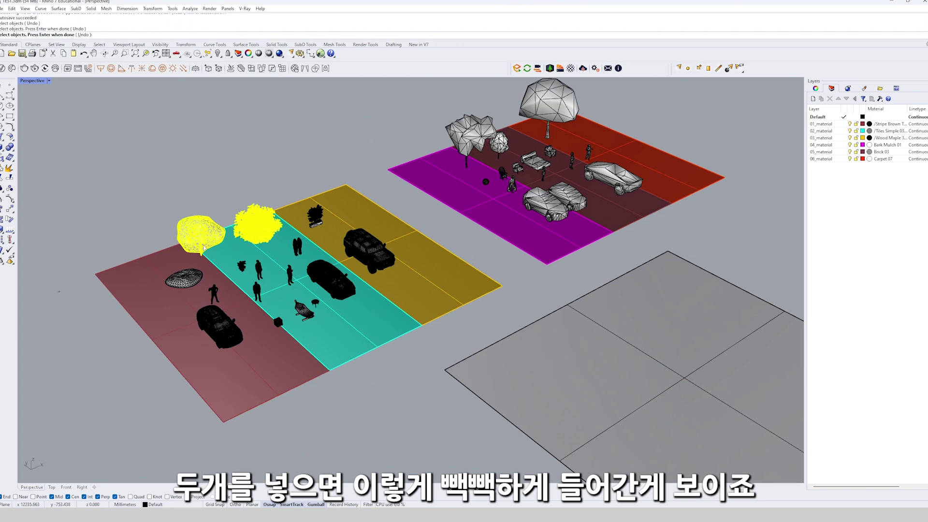
key(Return)
scroll(604, 270, down, 5)
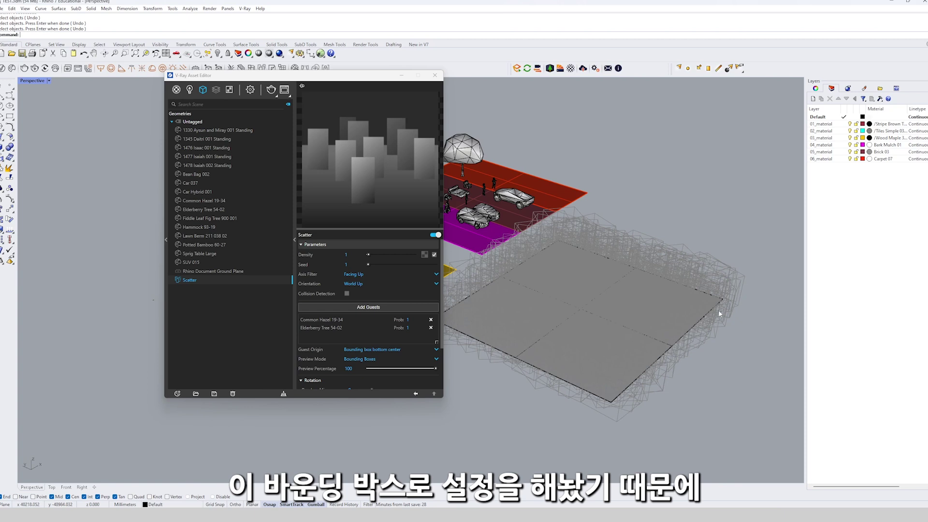
Set the Scatter's density to 0.1 and its seed to 12.
click(349, 255)
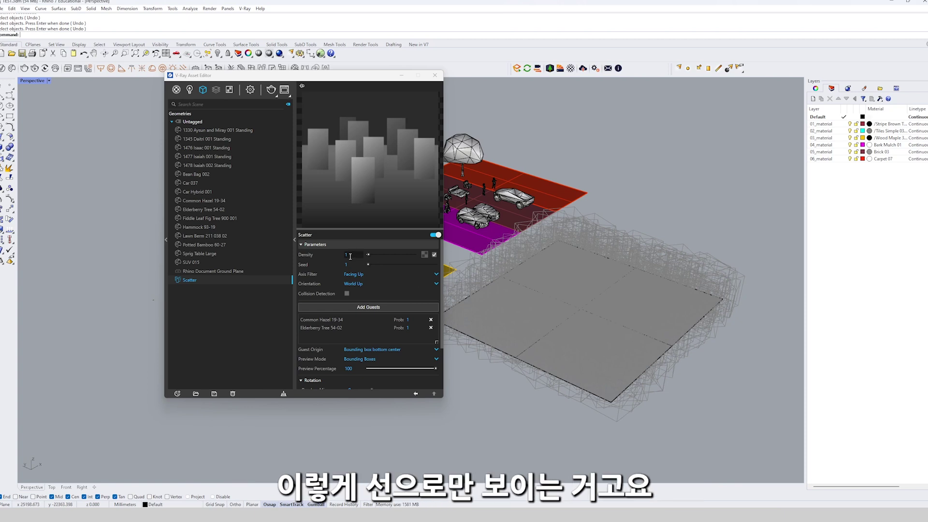
double_click(348, 255)
text(0.5)
key(BackSpace)
text(1)
key(Return)
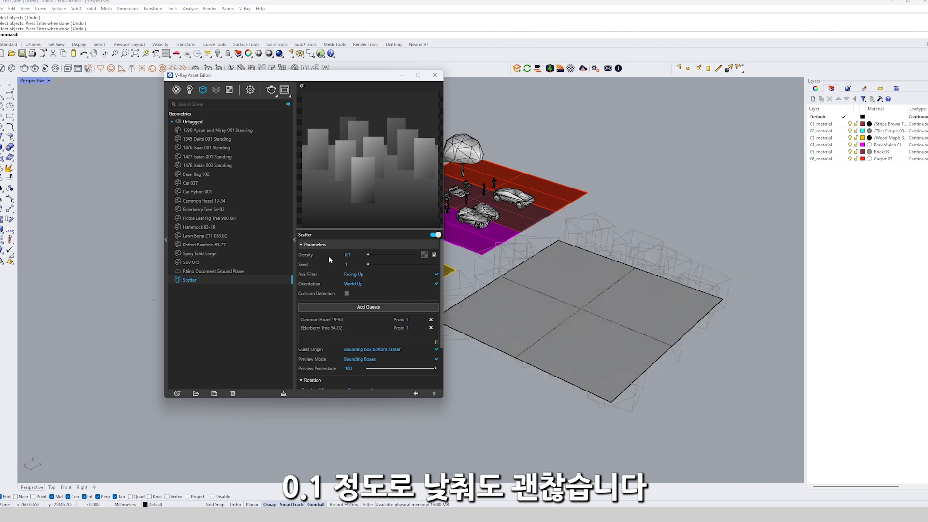
right_drag(604, 300, 627, 329)
drag(368, 265, 406, 265)
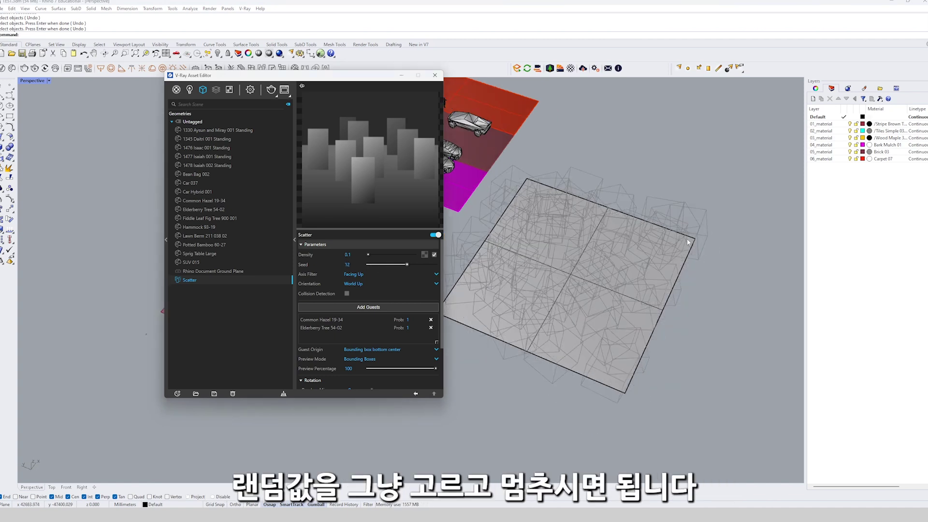
Try the Points preview mode for the Scatter and return it to Bounding Boxes.
scroll(385, 279, down, 2)
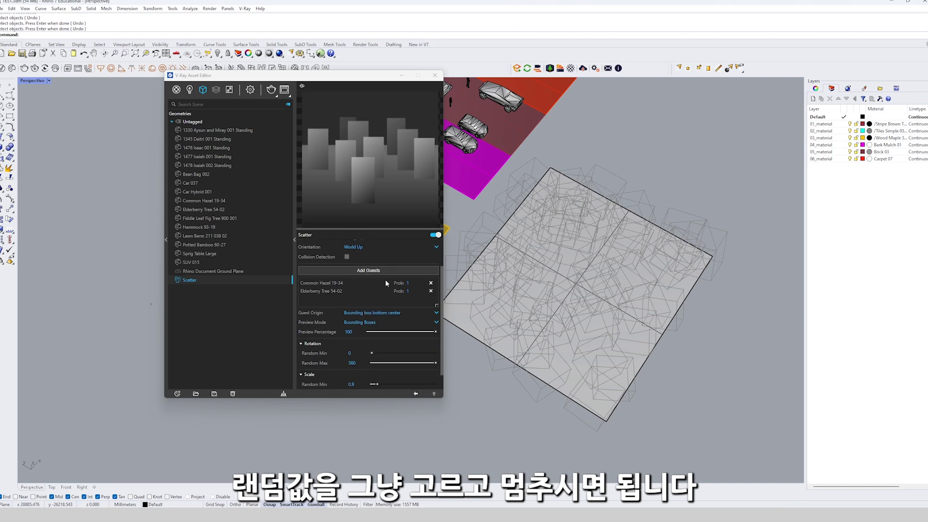
scroll(378, 298, down, 1)
click(377, 303)
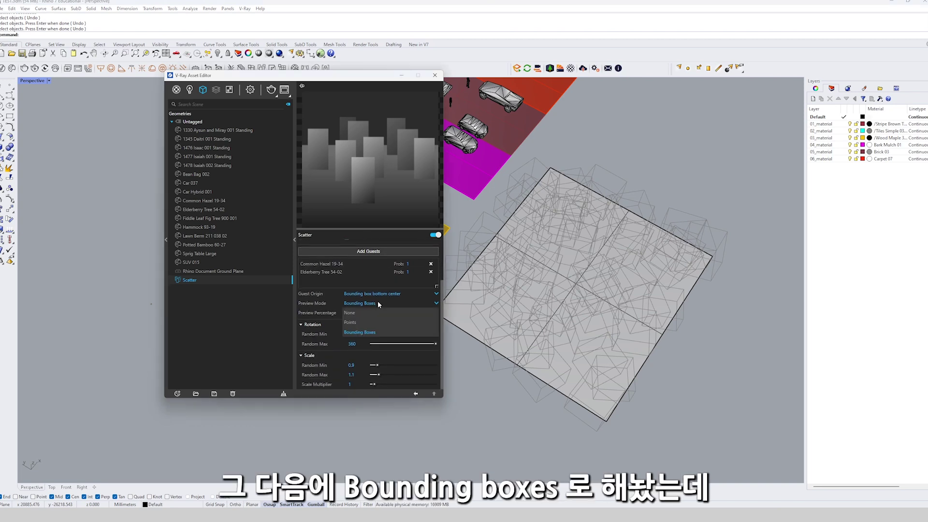
click(371, 320)
click(372, 304)
click(366, 332)
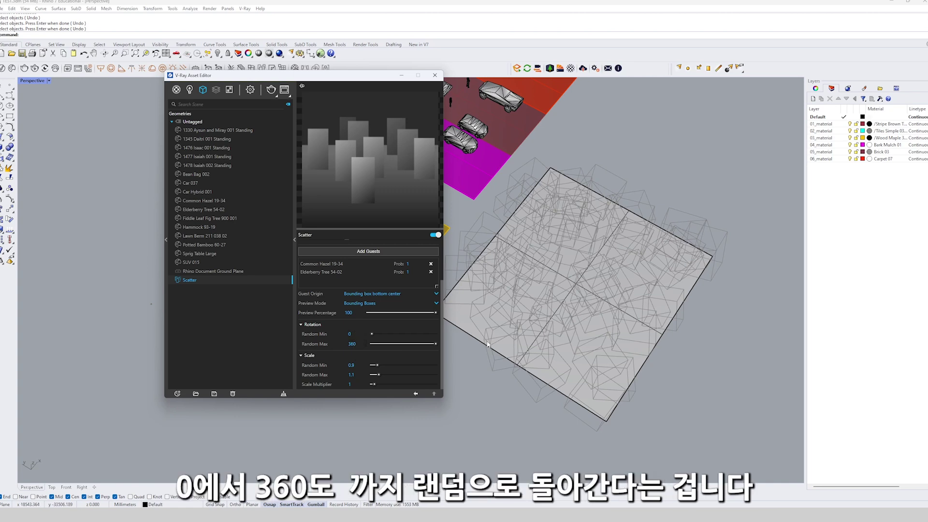
Try a maximum random rotation of 0 for the scattered trees and restore it to 360.
scroll(583, 270, down, 2)
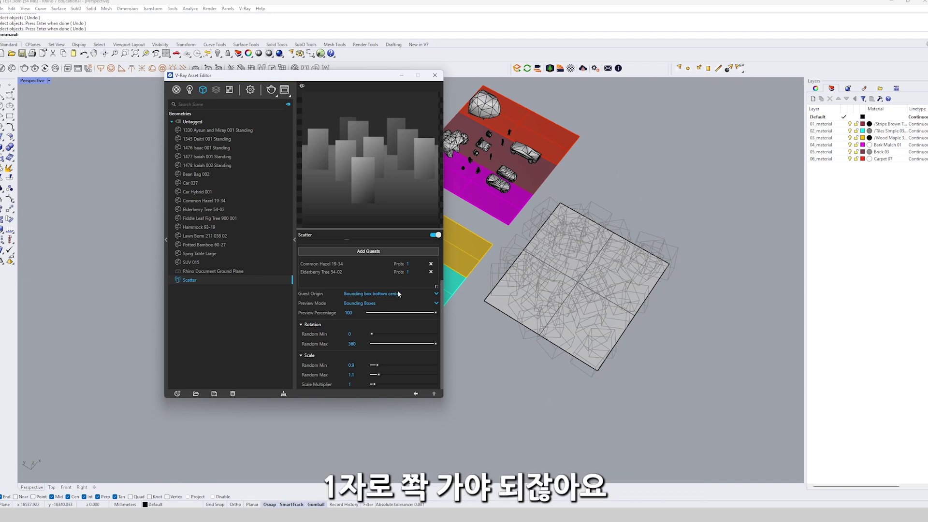
drag(371, 334, 372, 334)
drag(435, 344, 371, 344)
right_drag(541, 261, 614, 274)
drag(371, 343, 436, 344)
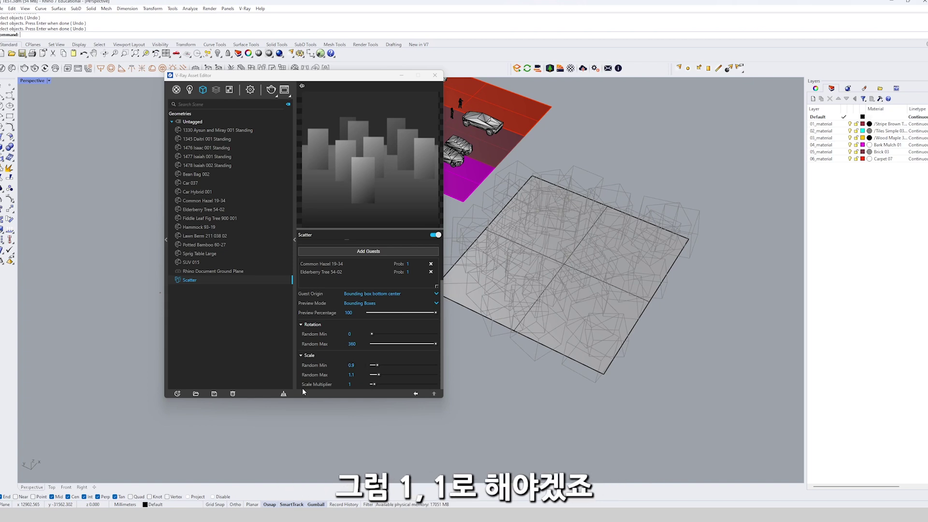
Set the Scatter's random scale range to a minimum of 0.5 and a maximum of 1.6, and try its scale multiplier.
scroll(695, 243, down, 3)
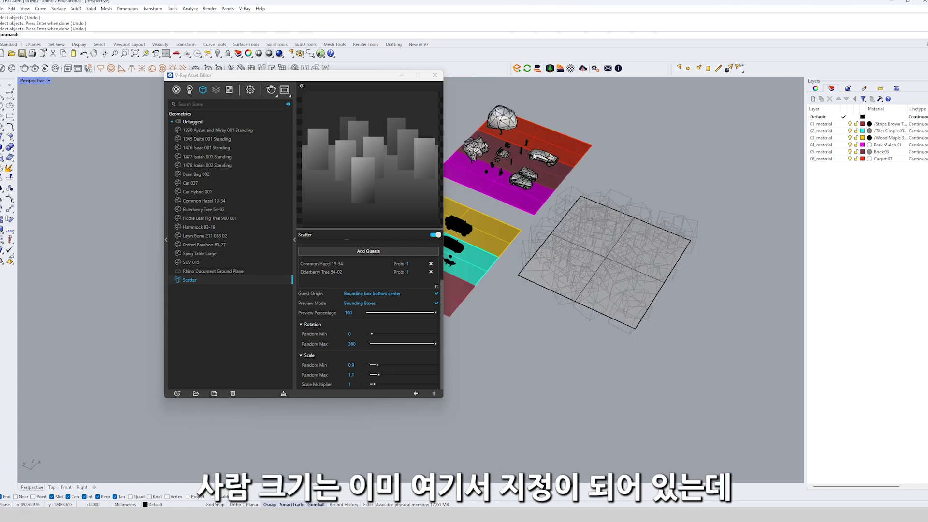
scroll(529, 207, up, 3)
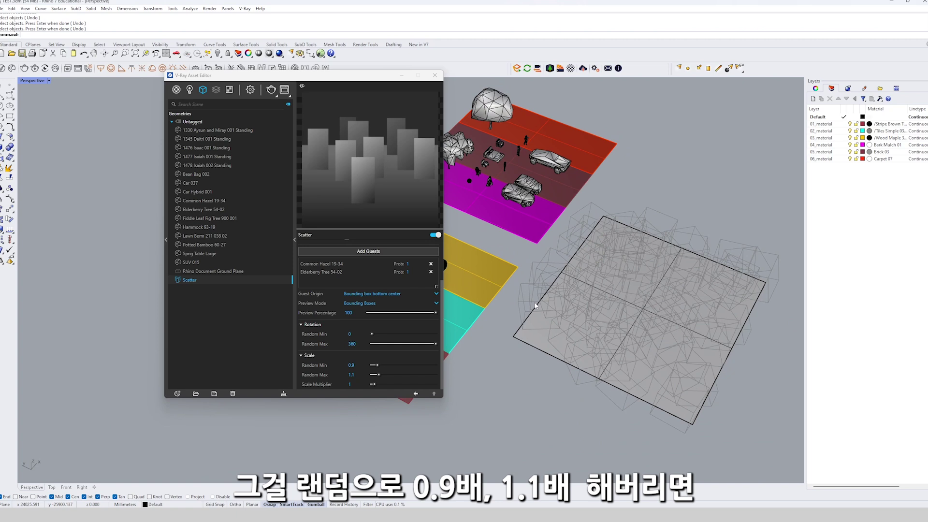
scroll(534, 306, up, 3)
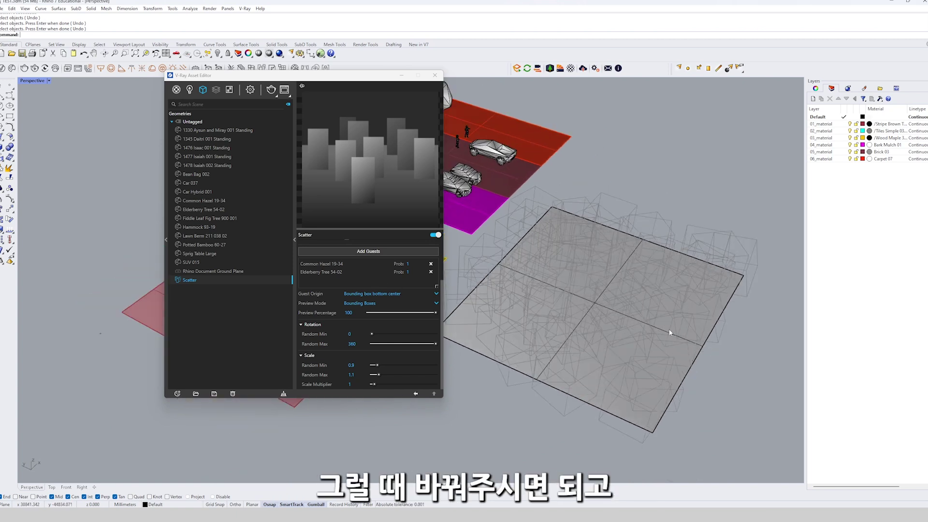
scroll(598, 328, down, 2)
scroll(598, 328, down, 1)
drag(378, 374, 374, 365)
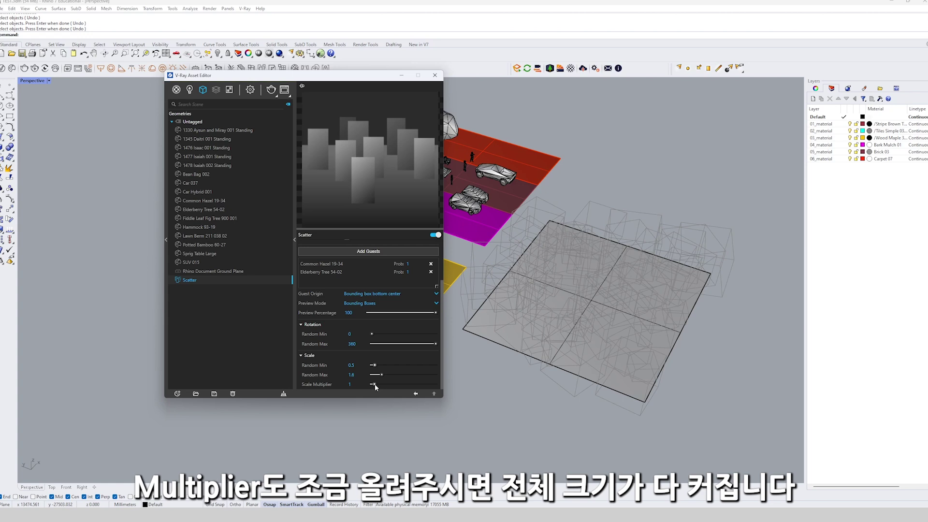
drag(375, 386, 375, 385)
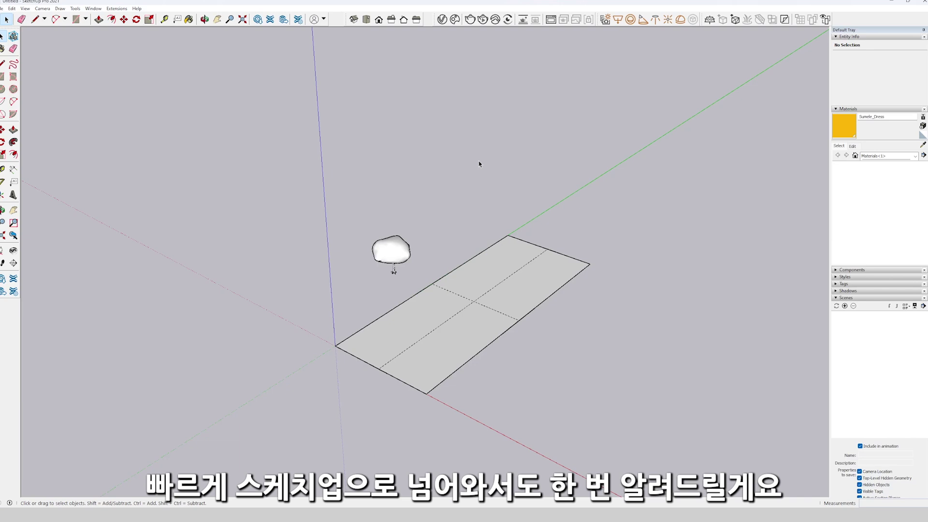
In SketchUp, delete the existing plane group and draw a rectangle about 47' by 99' from the origin.
click(471, 325)
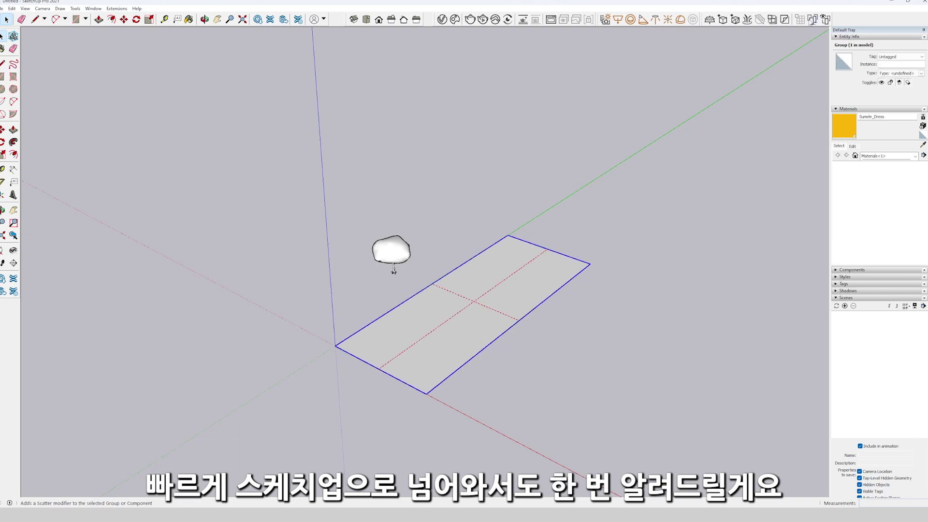
scroll(503, 294, down, 1)
key(Delete)
key(r)
click(354, 338)
click(586, 276)
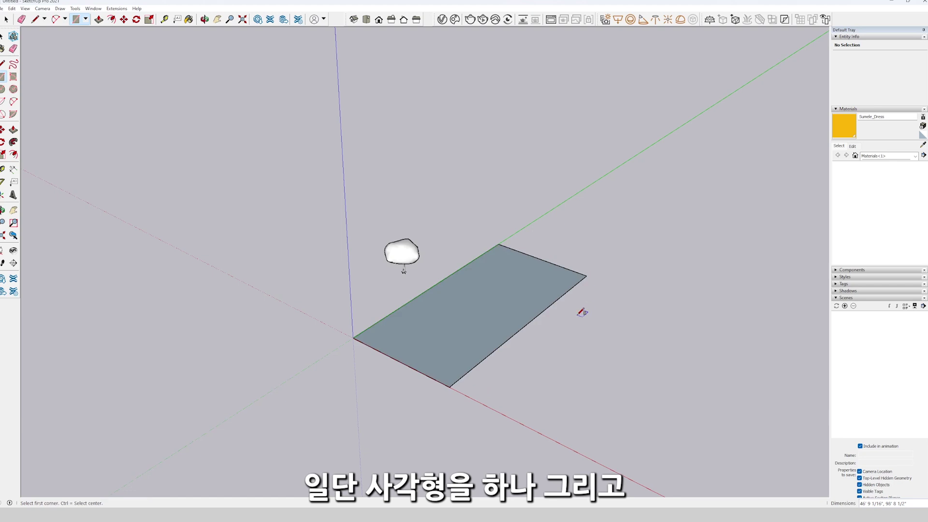
Reverse the rectangle's face so its front side points up, and group the rectangle.
key(space)
double_click(526, 303)
right_click(526, 302)
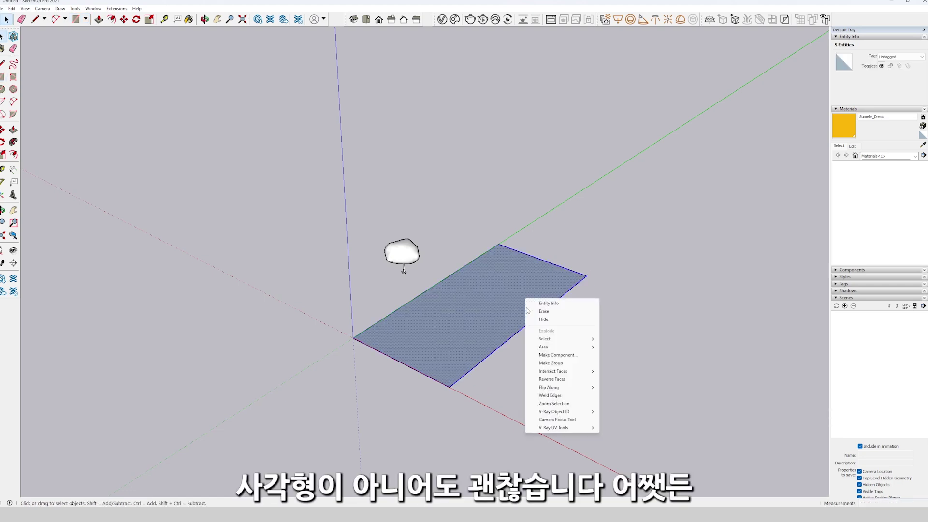
click(552, 379)
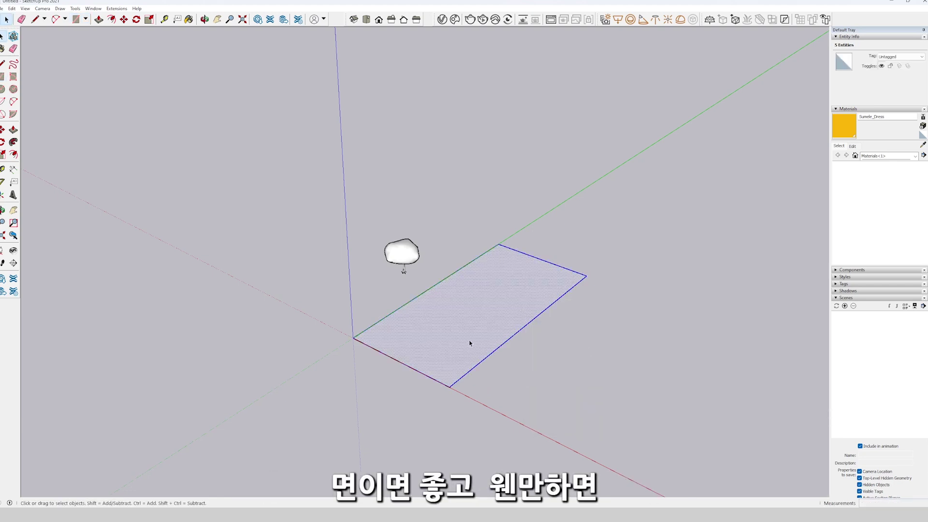
scroll(485, 314, up, 3)
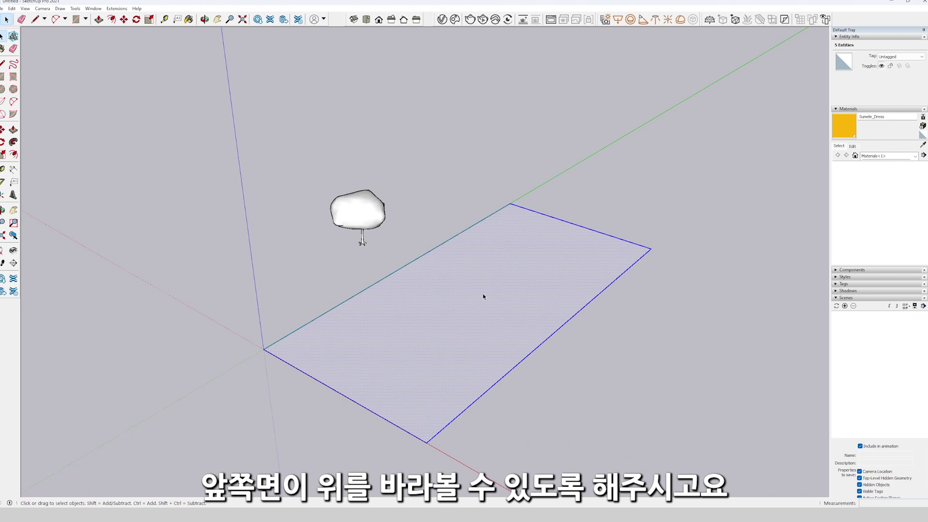
scroll(484, 296, down, 1)
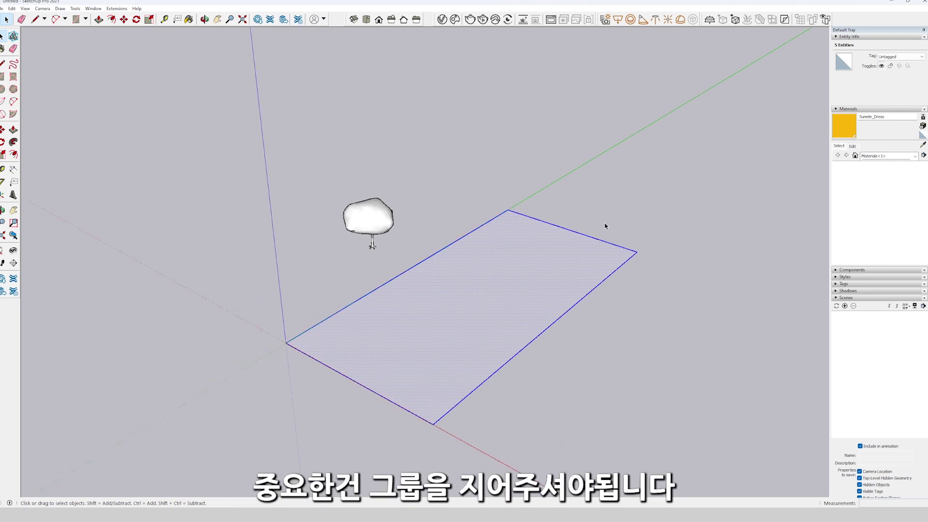
key(ctrl+g)
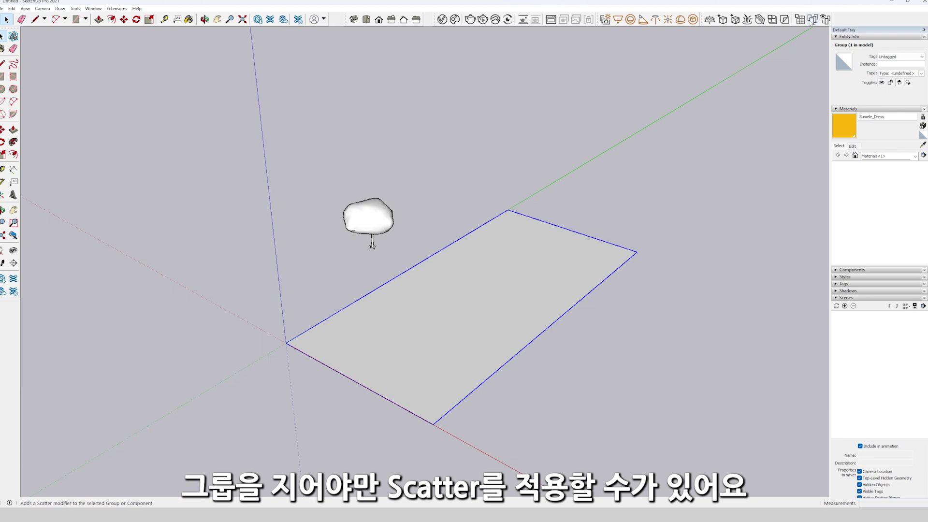
Apply V-Ray Scatter to the grouped rectangle and clear the selection.
click(826, 19)
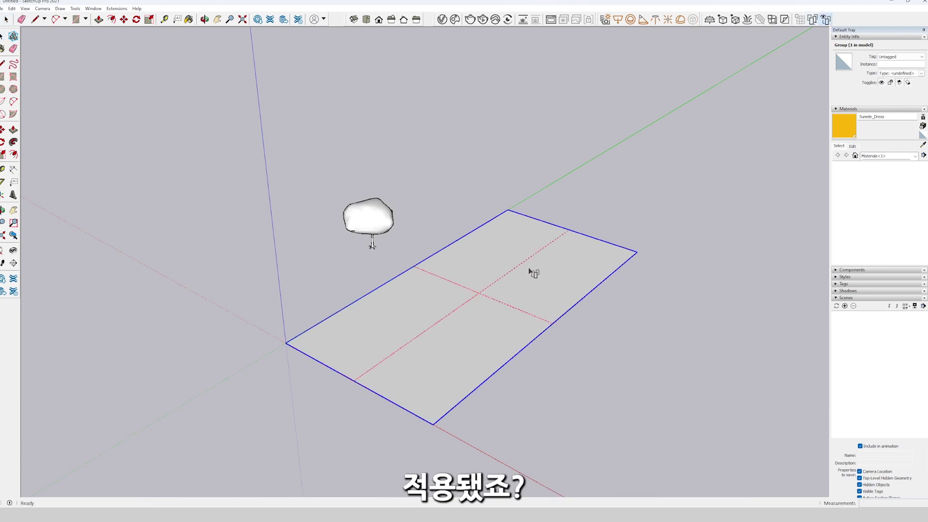
click(506, 228)
scroll(522, 242, down, 3)
middle_drag(522, 242, 517, 263)
scroll(515, 263, up, 3)
scroll(516, 265, down, 3)
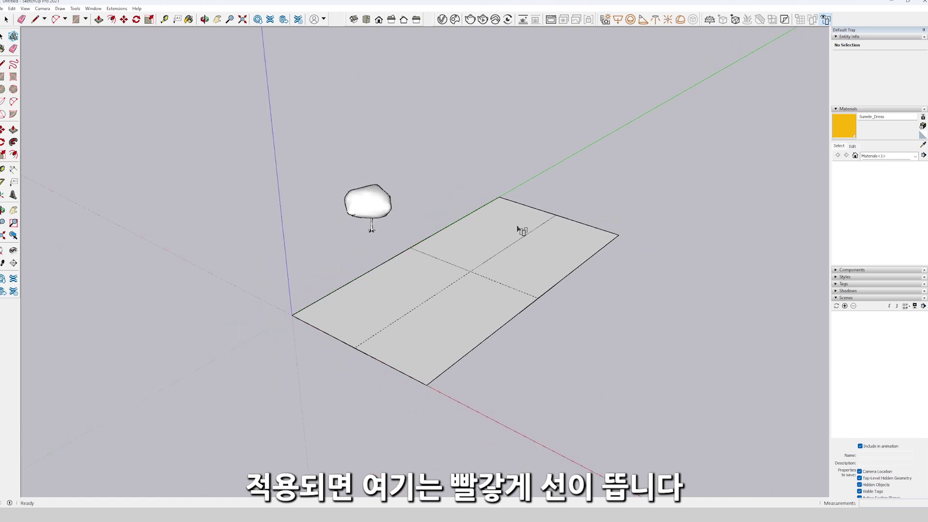
scroll(445, 140, down, 1)
Open the V-Ray Asset Editor and select the rectangle that uses Scatter#1 in the scene.
click(442, 19)
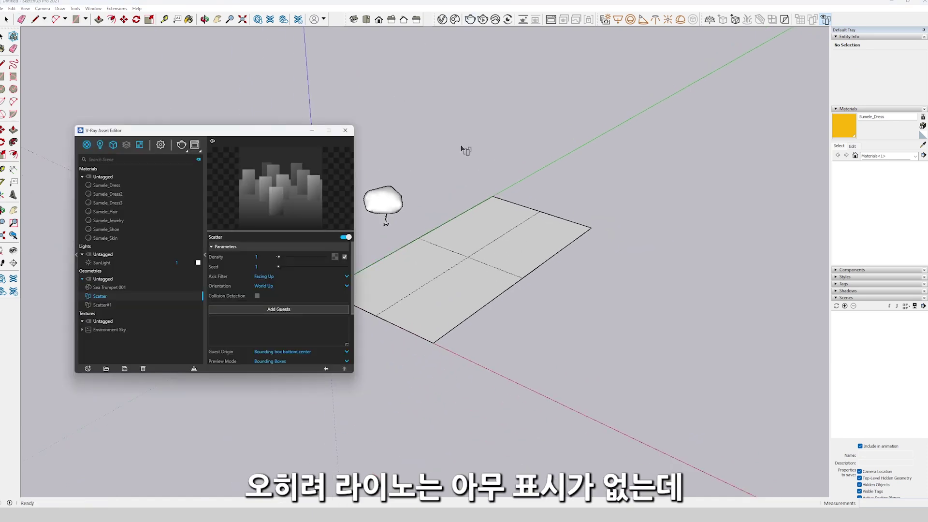
click(121, 305)
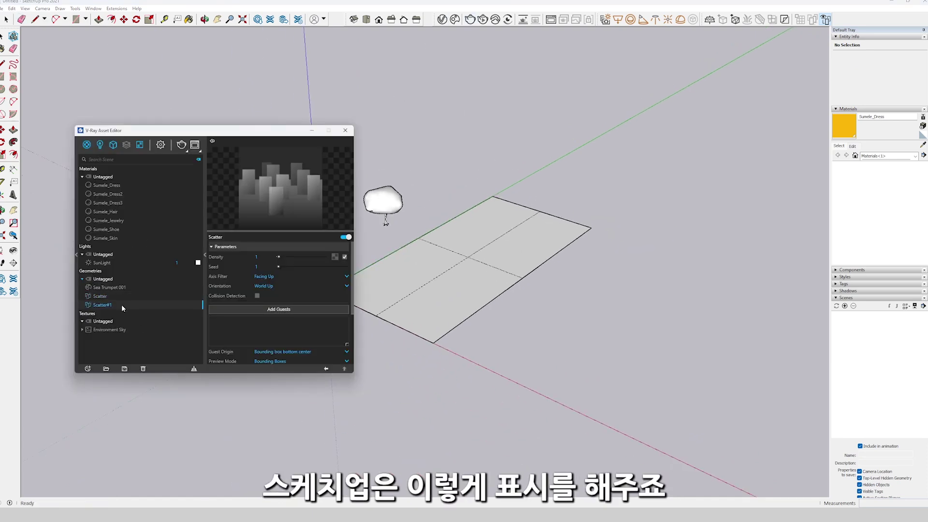
middle_drag(497, 269, 531, 285)
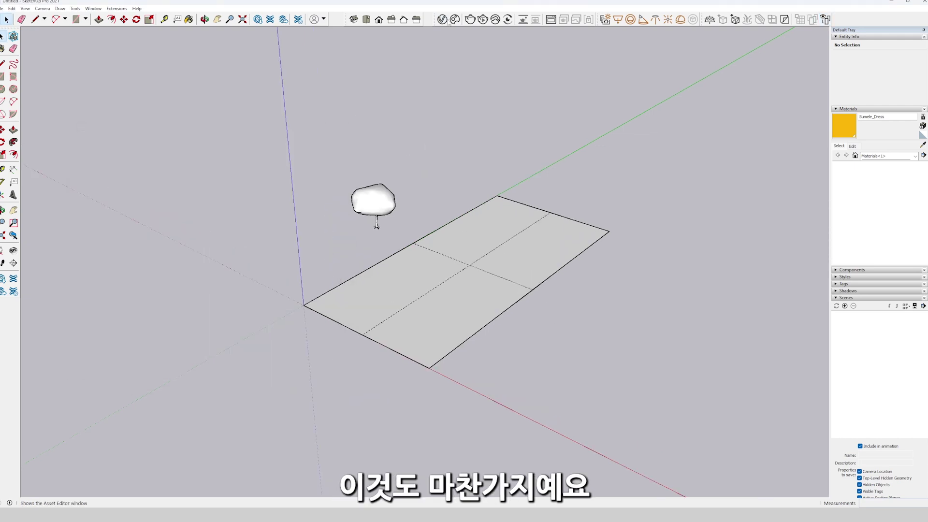
click(443, 19)
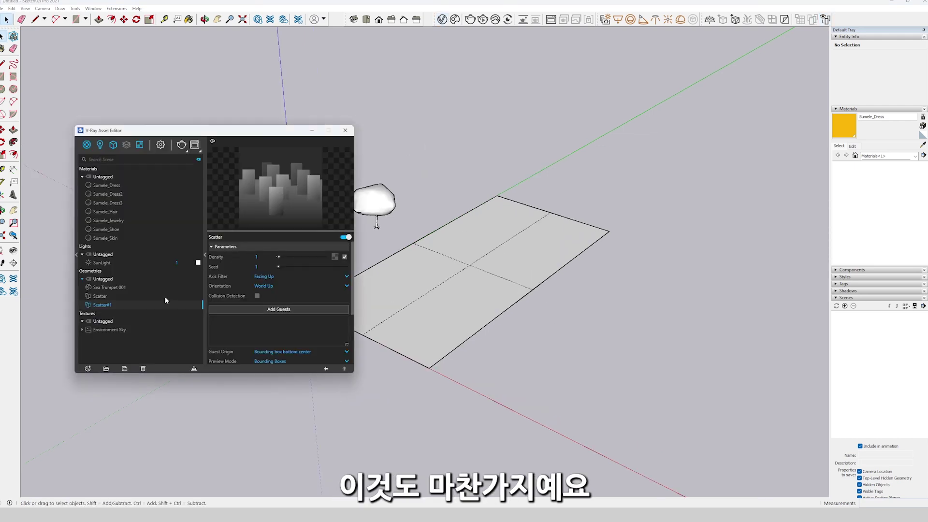
right_click(122, 303)
click(153, 239)
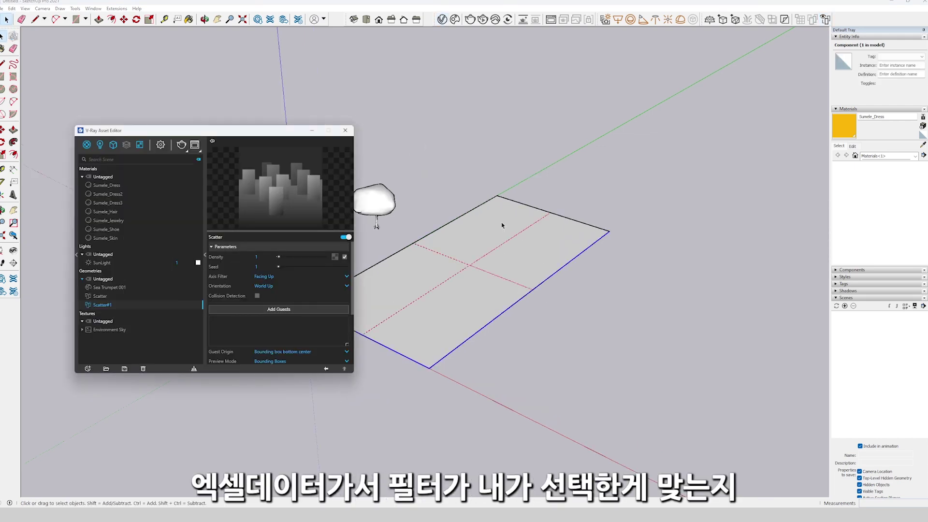
Select the Sea Trumpet 001 tree in the scene and add it as a guest of Scatter#1.
click(291, 311)
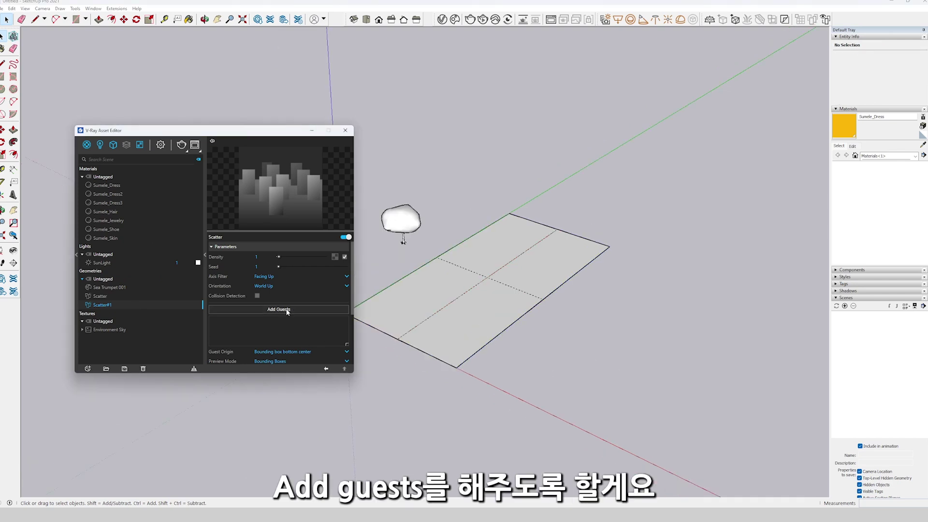
click(401, 222)
click(127, 297)
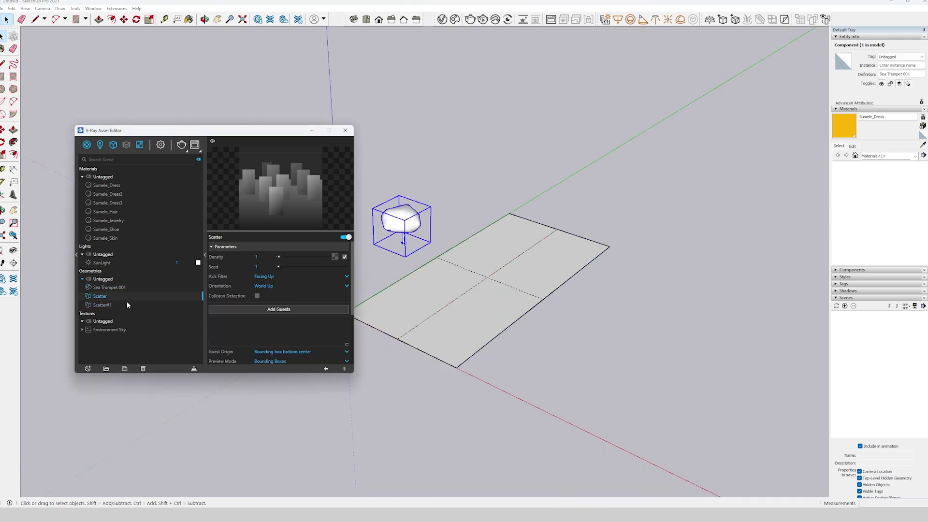
click(127, 303)
click(319, 311)
click(416, 223)
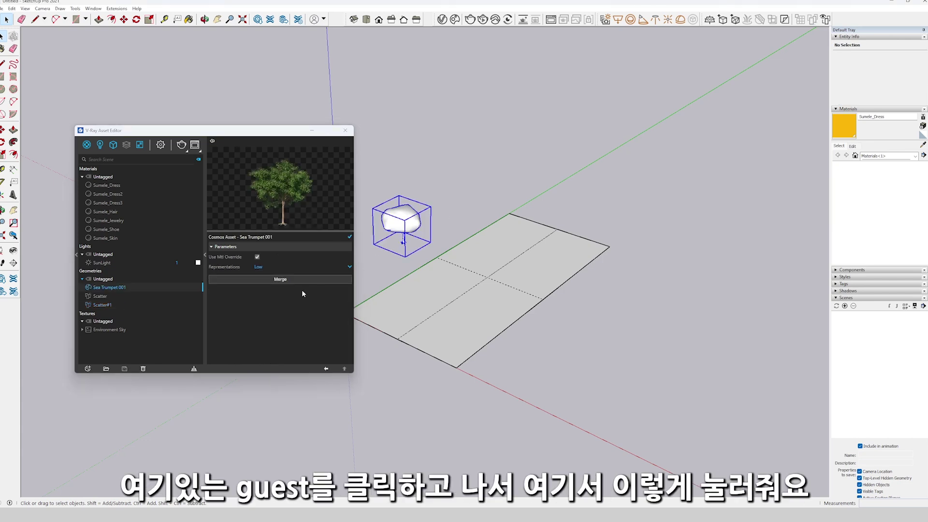
click(102, 305)
click(257, 310)
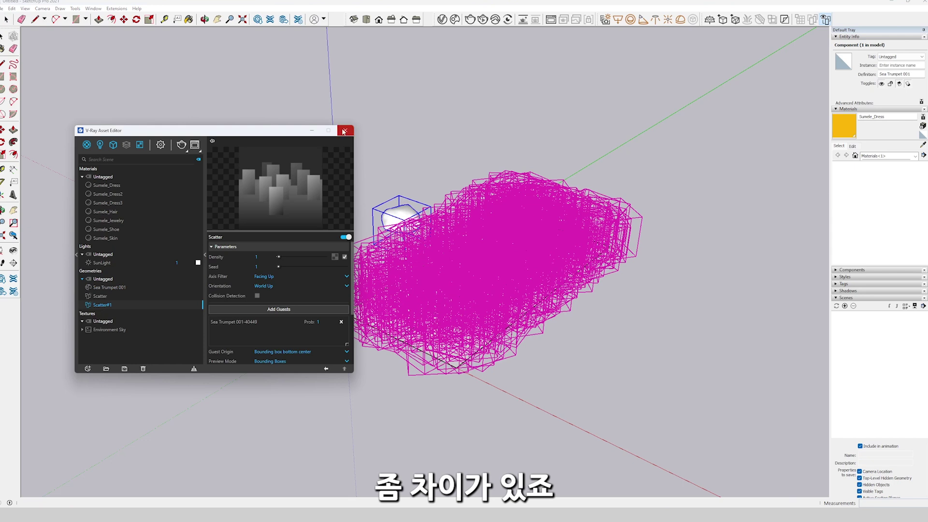
Close the V-Ray Asset Editor and display the scattered trees' preview over the plane with the Scatter Viewer.
right_click(410, 202)
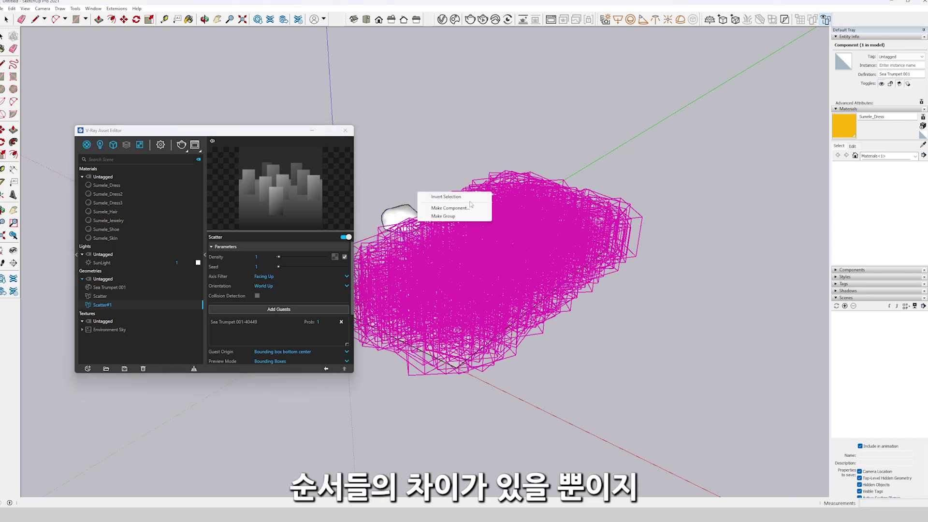
shift+click(417, 178)
right_click(418, 178)
click(418, 177)
scroll(420, 164, down, 1)
click(419, 186)
click(419, 186)
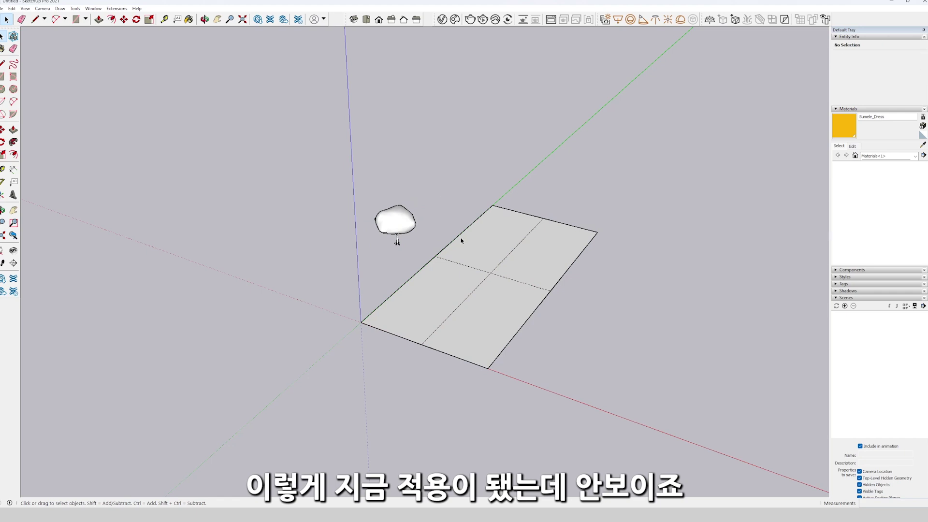
click(826, 20)
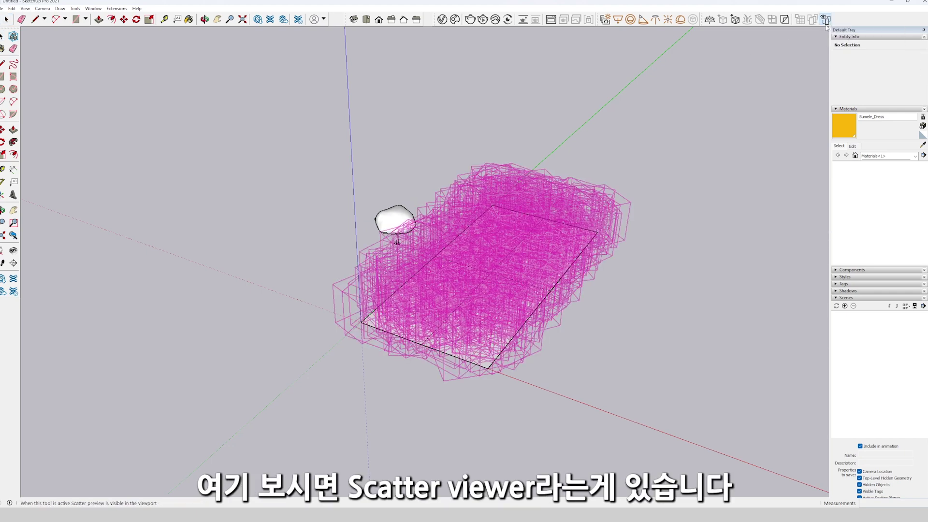
middle_drag(562, 247, 512, 244)
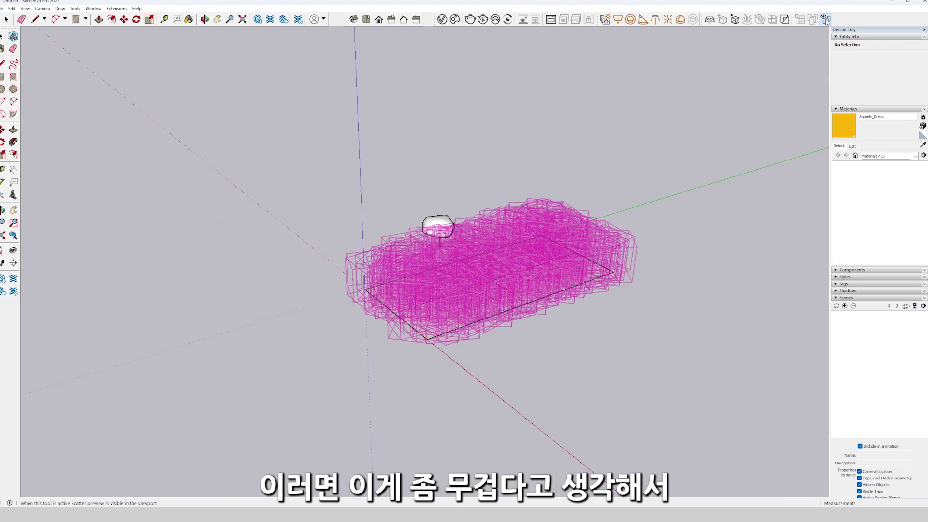
Hide the scatter preview, set the density of Scatter#1 to 0.1, and show the preview again.
click(826, 20)
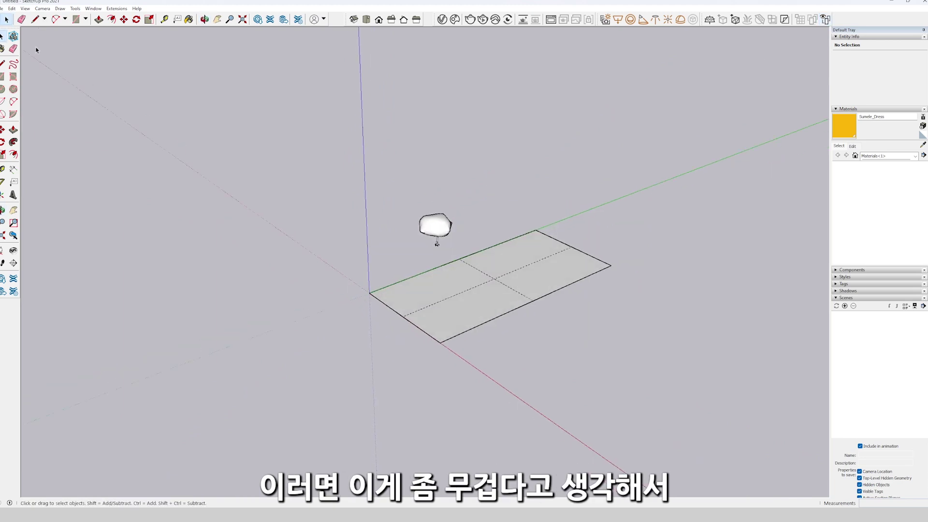
click(442, 19)
scroll(271, 290, down, 3)
scroll(263, 254, up, 3)
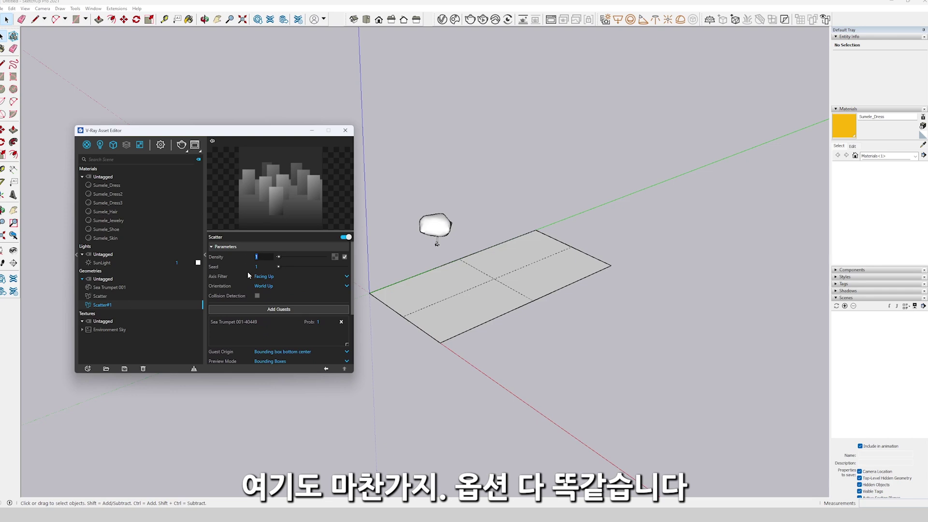
scroll(247, 271, down, 3)
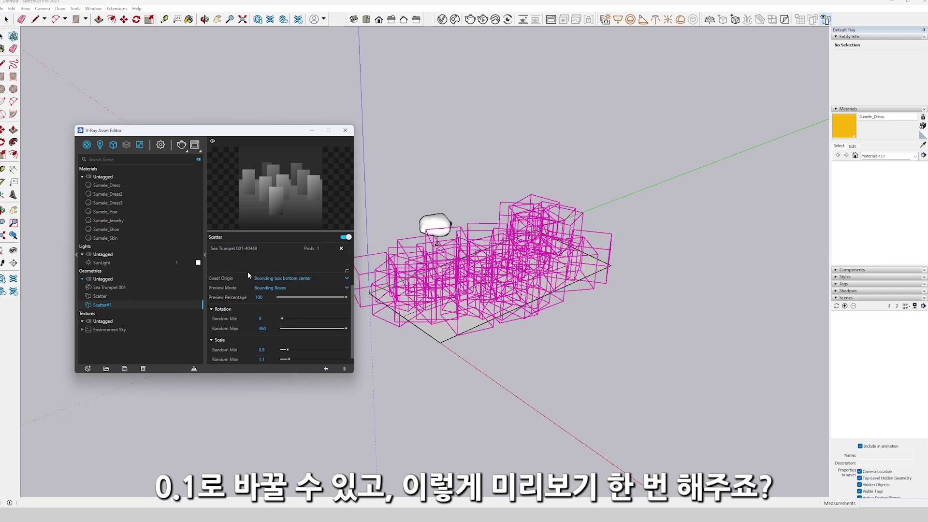
Set the scale multiplier of Scatter#1 to 2, then hide the scatter preview over the rectangle.
scroll(268, 338, down, 1)
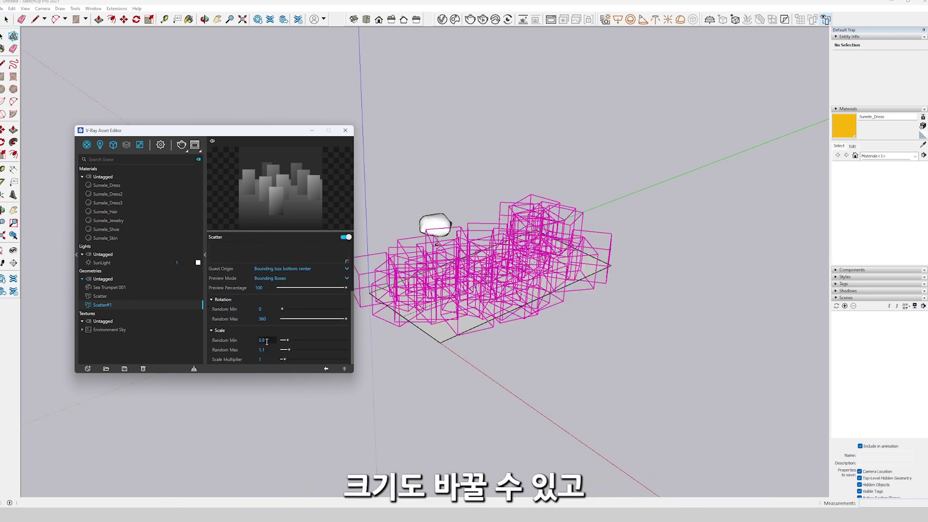
double_click(269, 360)
text(2)
key(Return)
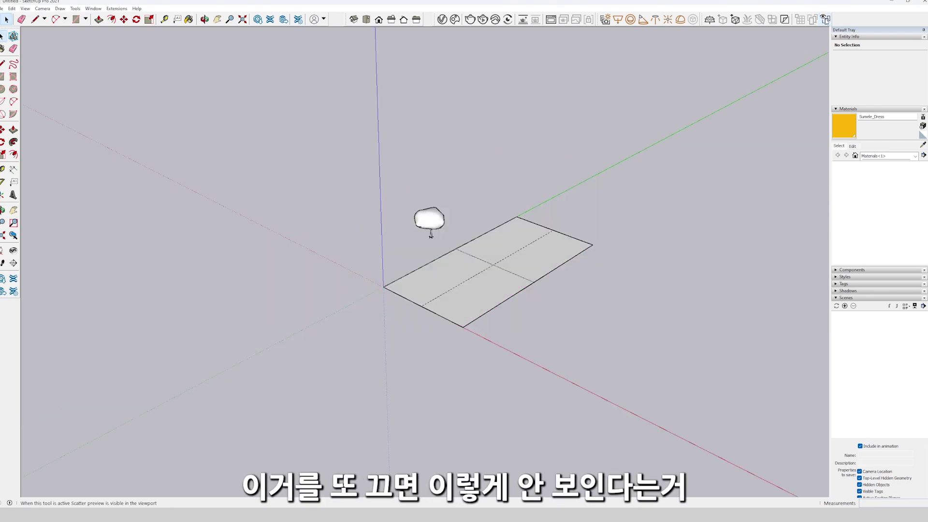
middle_drag(435, 270, 538, 303)
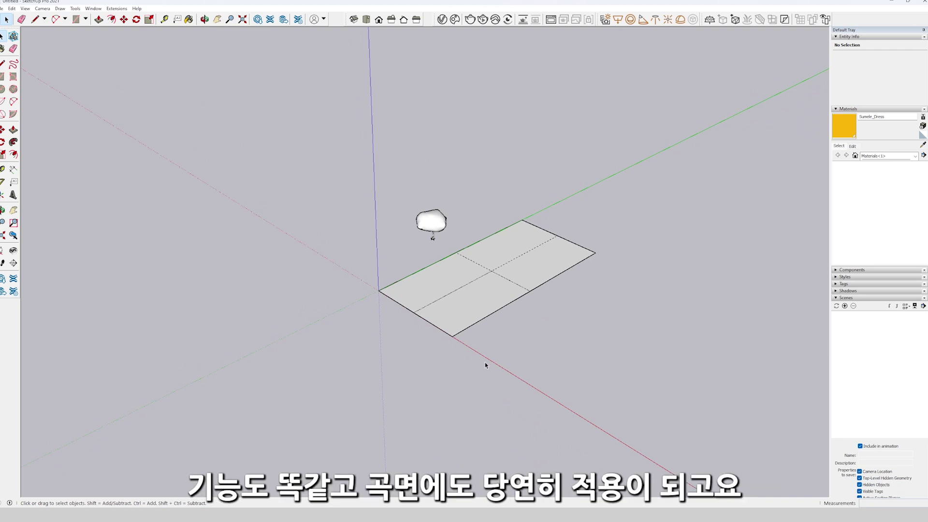
click(443, 301)
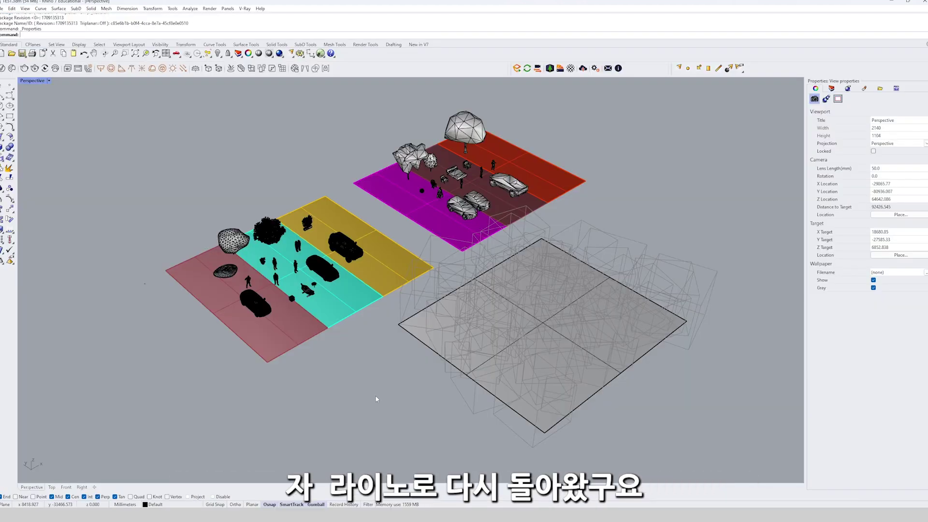
Switch to Rhino, render the scene with V-Ray, examine the scattered trees up close, and stop the render.
click(24, 68)
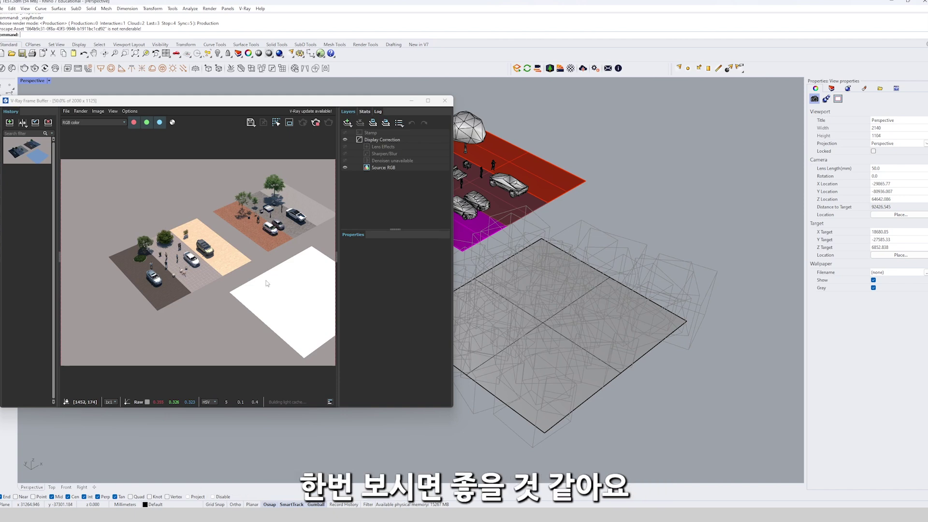
scroll(266, 281, up, 2)
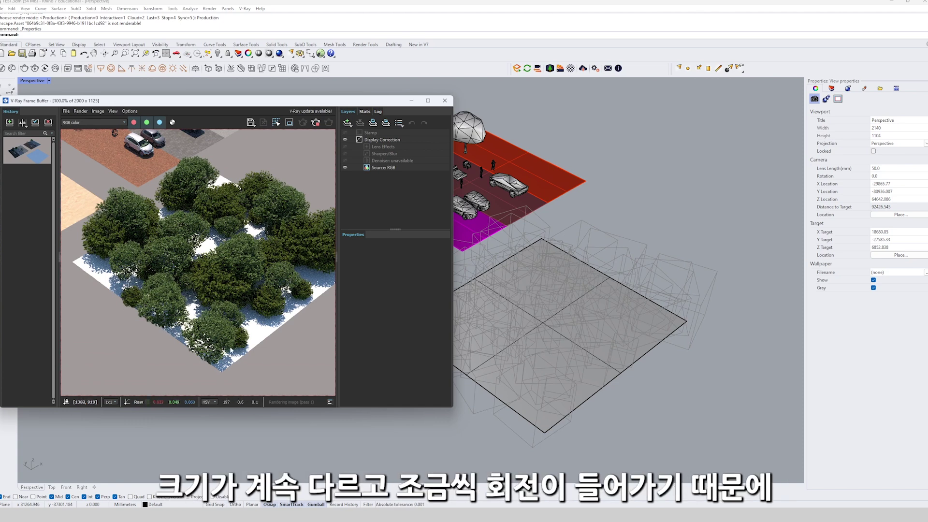
scroll(136, 283, down, 2)
scroll(140, 285, up, 2)
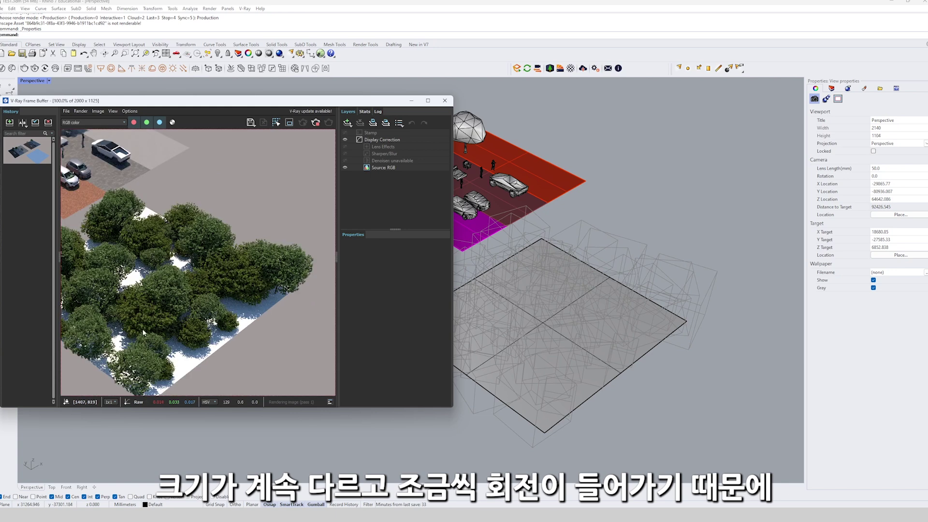
scroll(193, 290, down, 2)
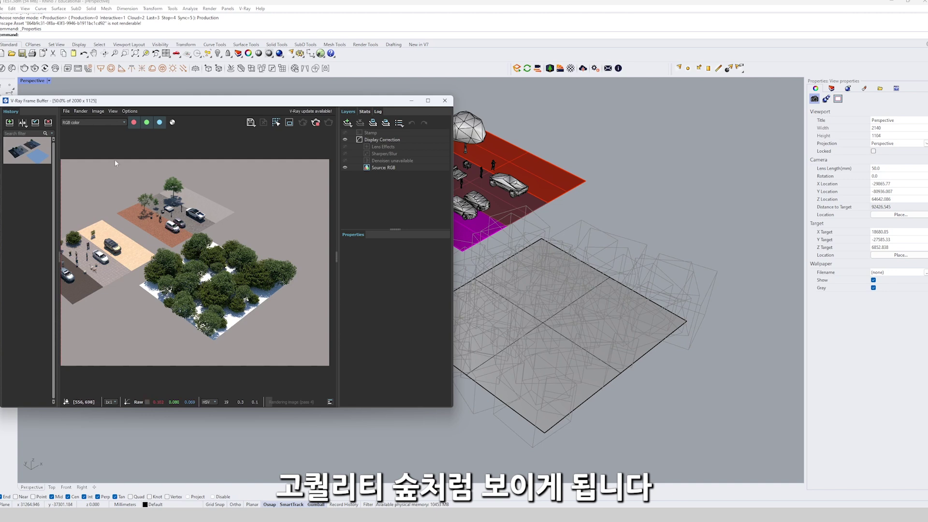
click(316, 124)
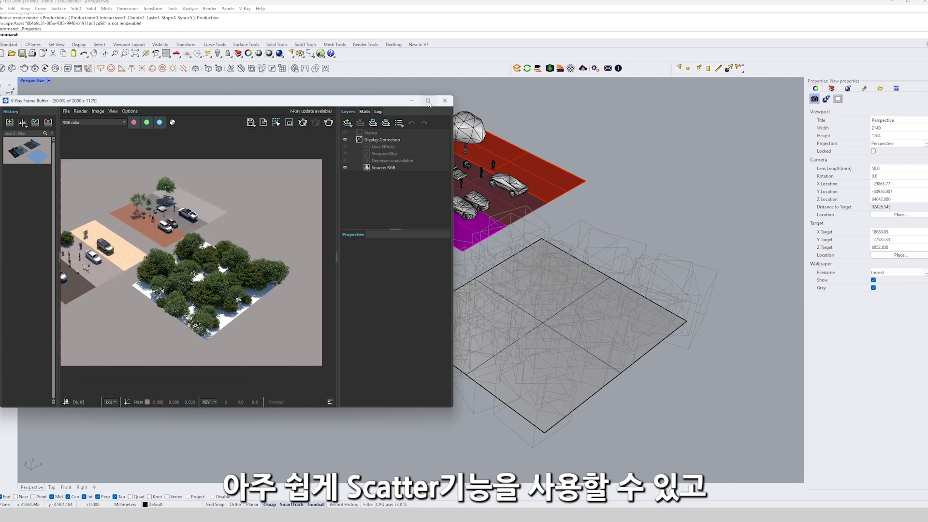
click(633, 247)
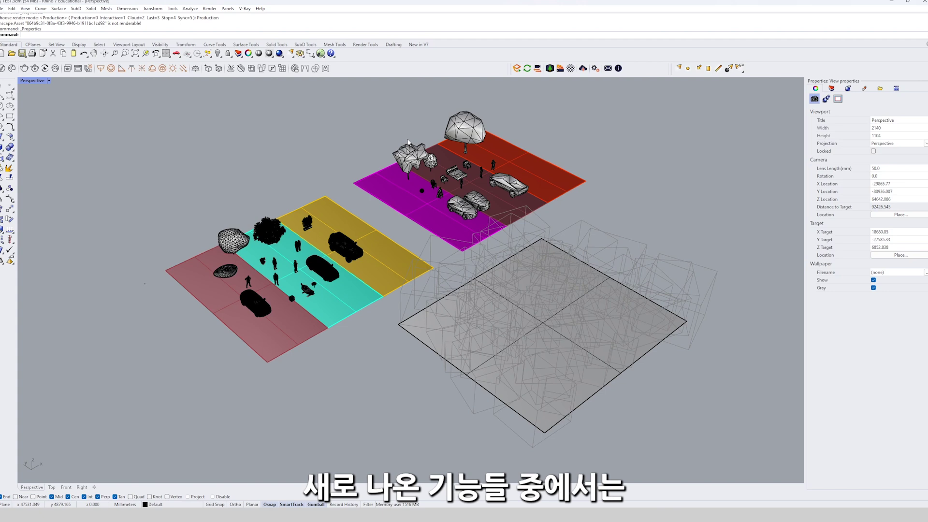
Browse the HDRIs in the Chaos Cosmos browser and import the Day 026 sky into the scene.
click(2, 68)
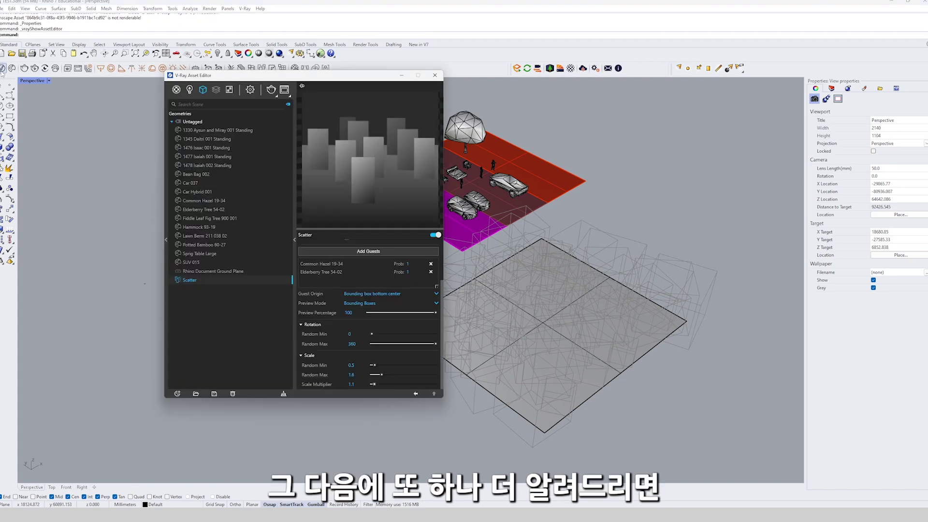
click(437, 70)
click(12, 69)
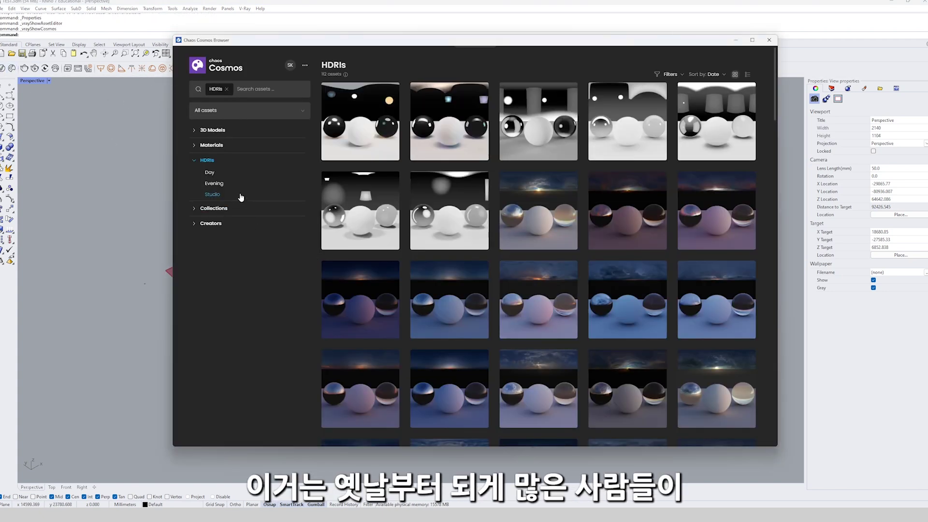
scroll(486, 247, down, 4)
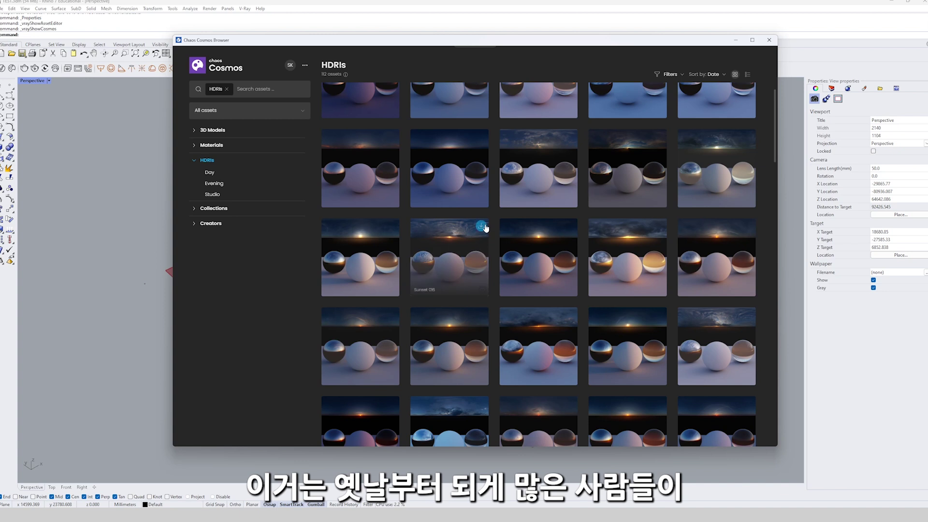
scroll(487, 242, up, 3)
scroll(488, 237, down, 5)
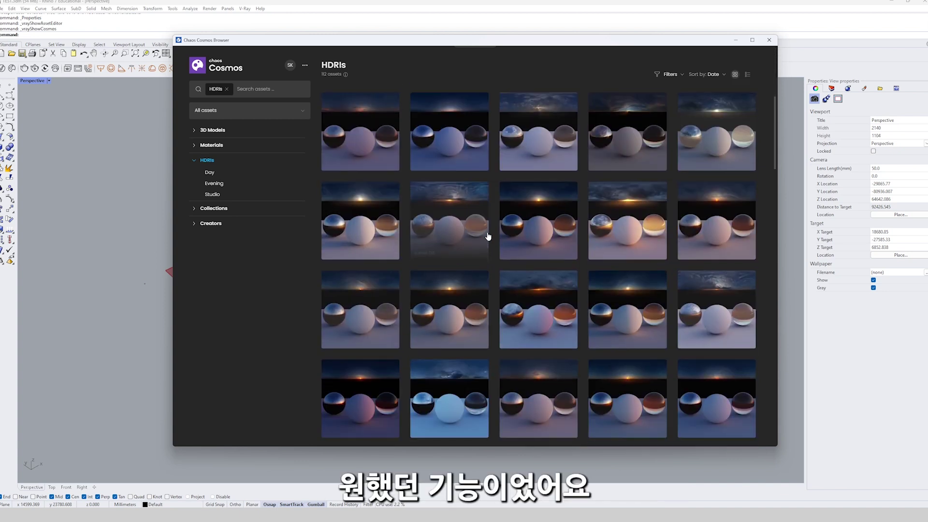
scroll(488, 246, down, 3)
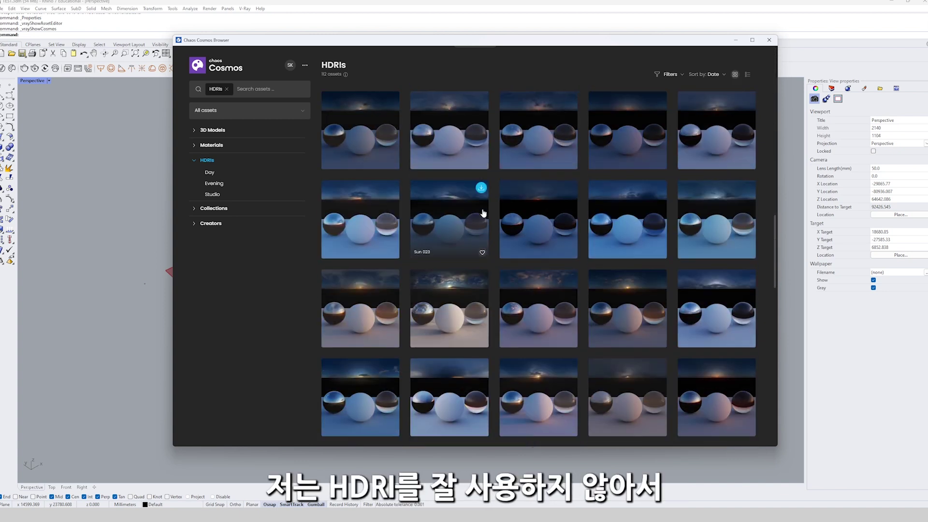
scroll(486, 283, down, 5)
click(570, 140)
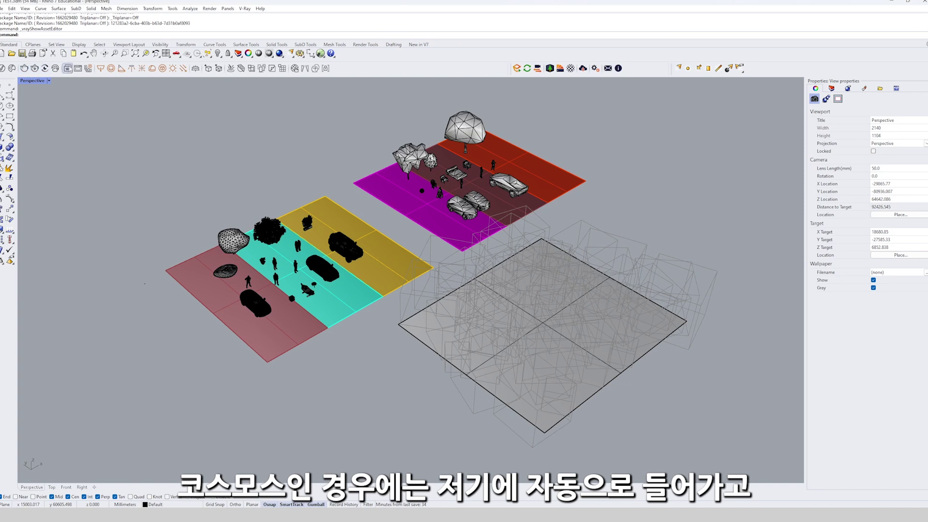
Place a V-Ray dome light beside the yellow plane and load an HDR image file for it.
click(152, 69)
click(445, 276)
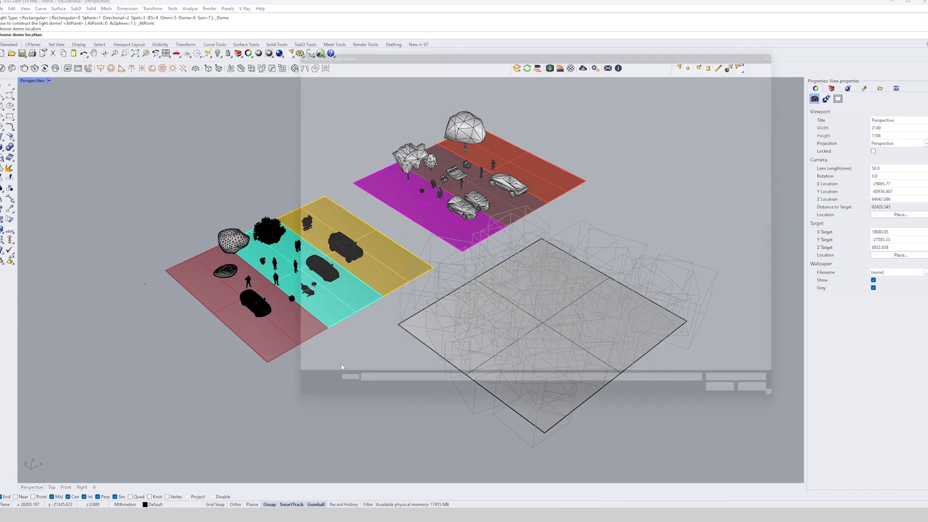
double_click(449, 112)
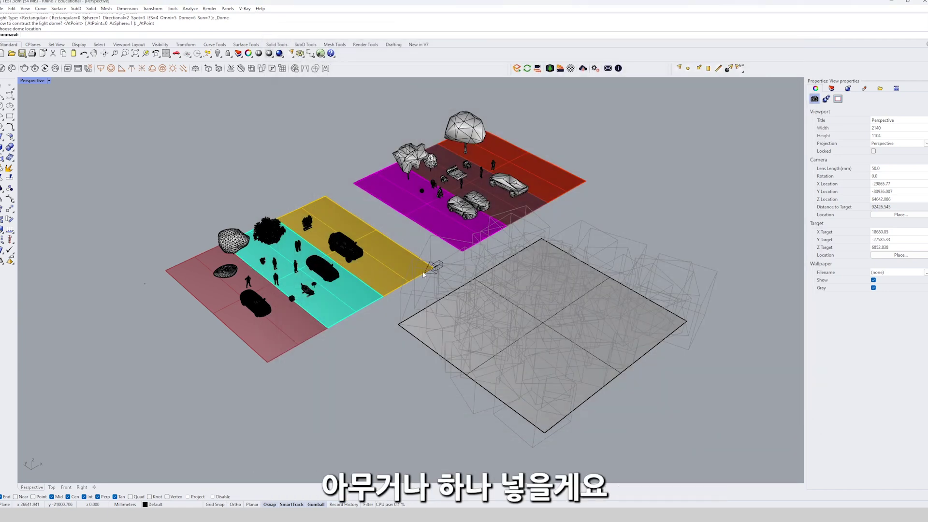
Display the Dome Light's parameters in the V-Ray Asset Editor.
scroll(424, 274, up, 2)
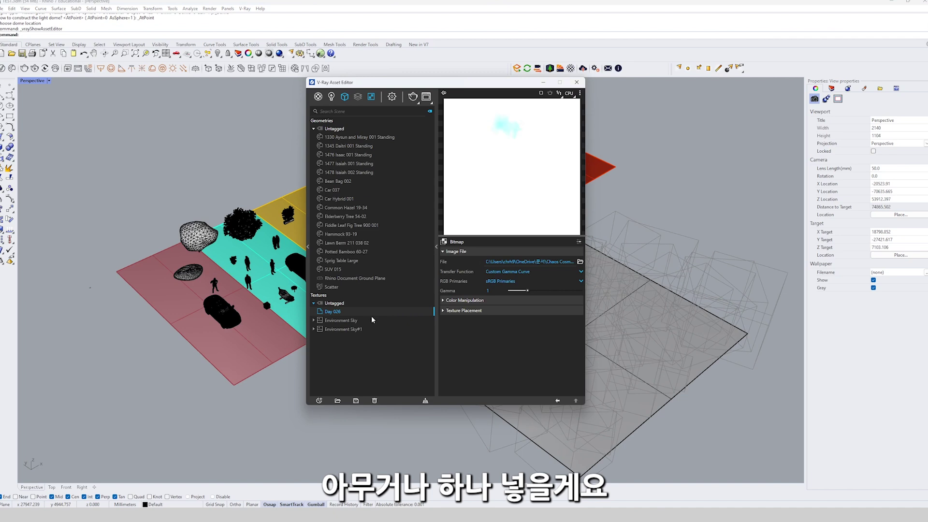
click(332, 96)
click(354, 136)
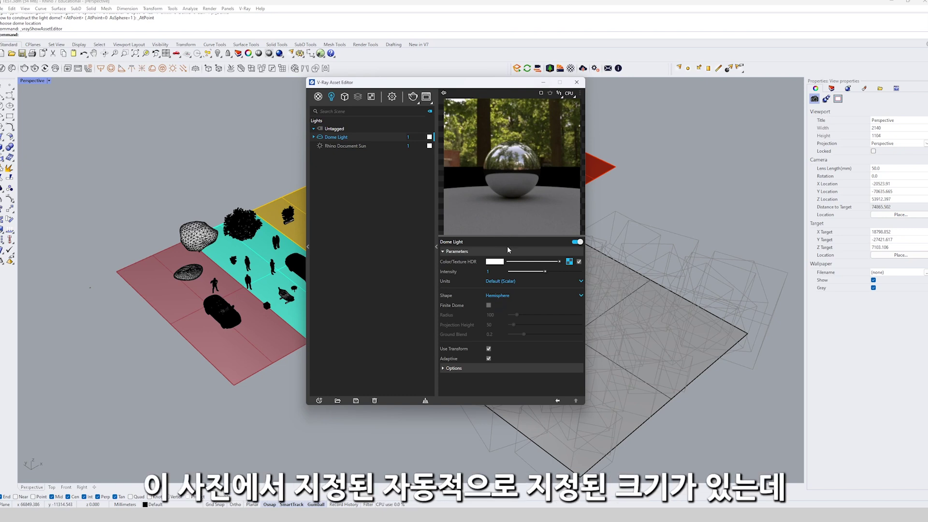
Expand the Dome Light's options, enable Finite Dome, and set its radius to 130.8.
click(454, 368)
scroll(476, 335, down, 3)
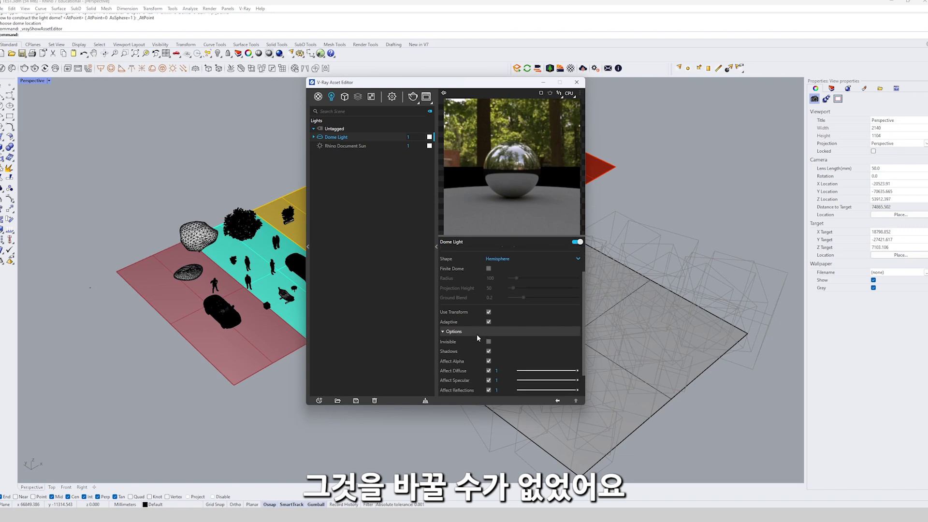
scroll(477, 335, up, 3)
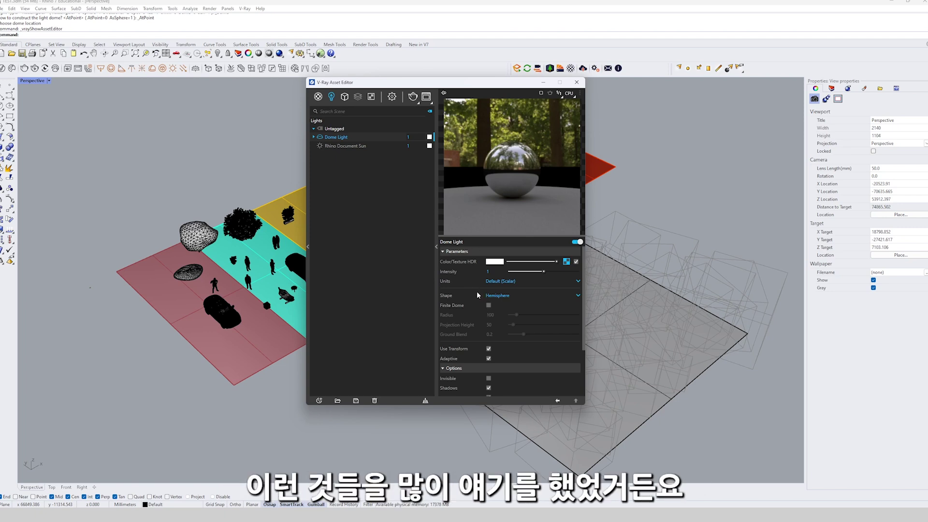
click(489, 305)
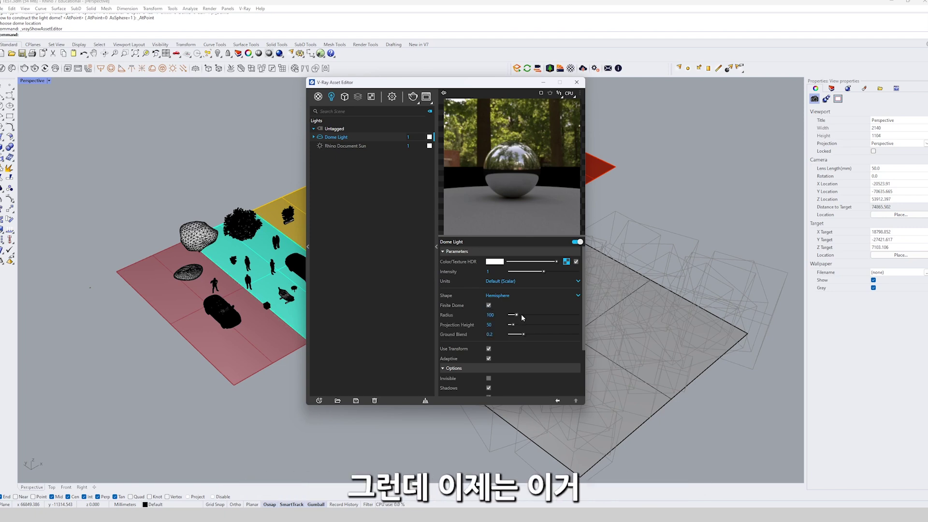
drag(529, 316, 519, 316)
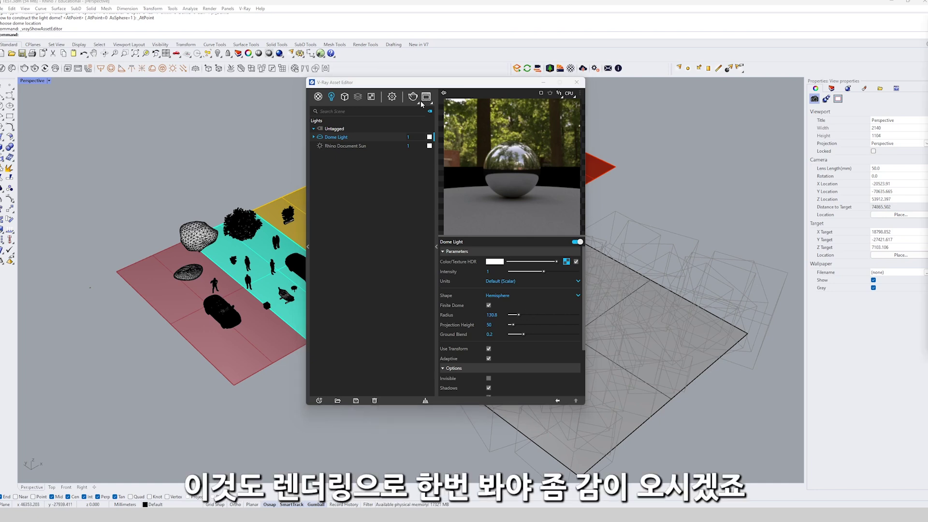
Close the Asset Editor, delete the scatter plane, and render the remaining planes with V-Ray from a lower viewpoint.
click(576, 83)
right_drag(577, 85, 576, 267)
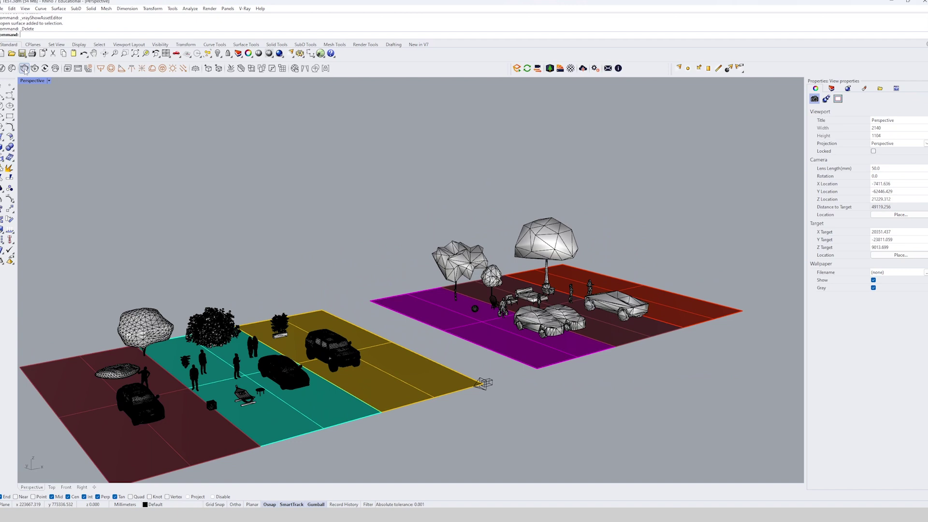
click(24, 68)
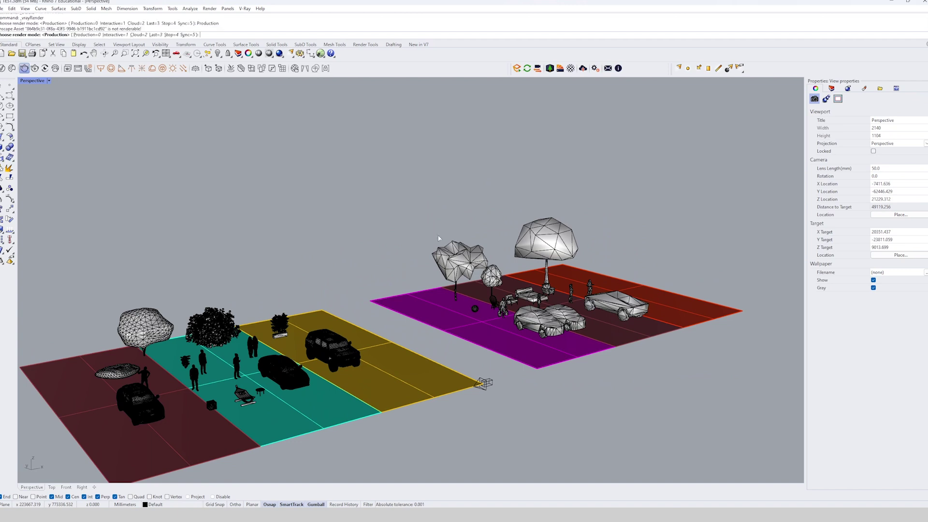
key(Return)
drag(365, 99, 507, 92)
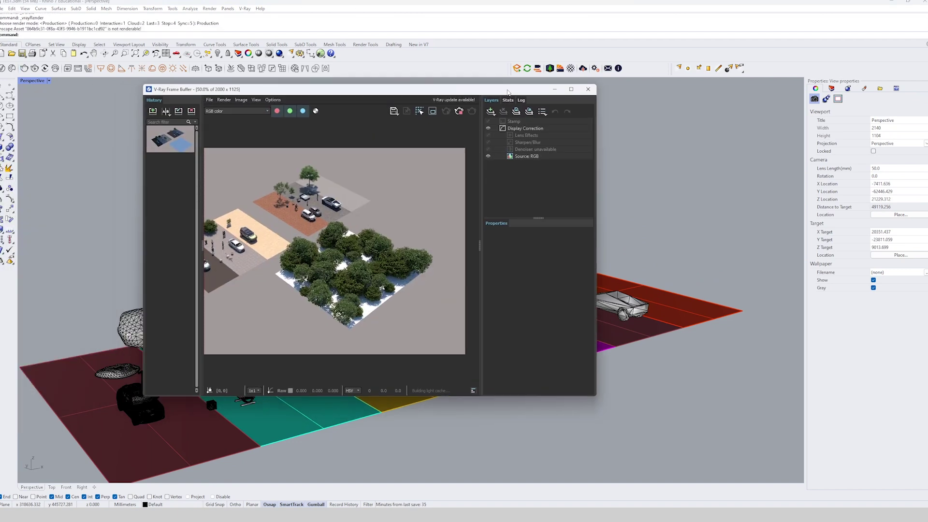
double_click(507, 91)
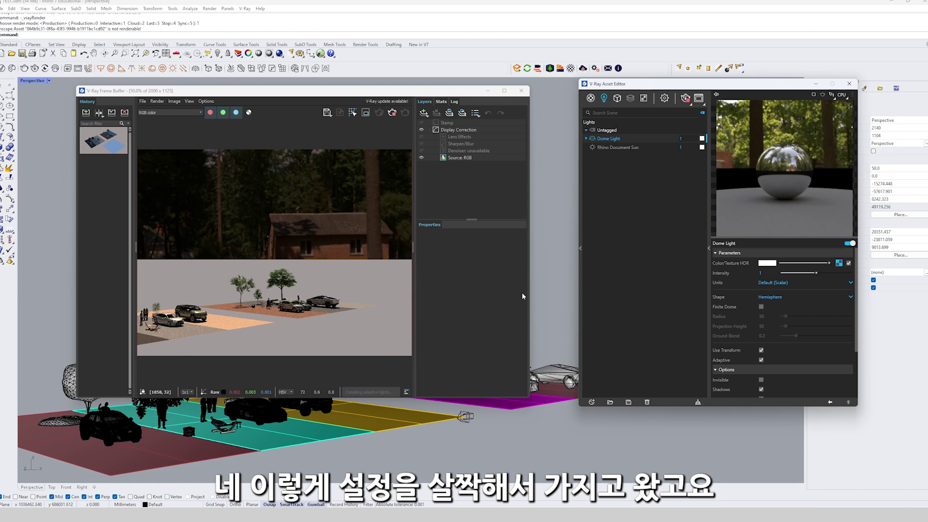
drag(388, 92, 392, 92)
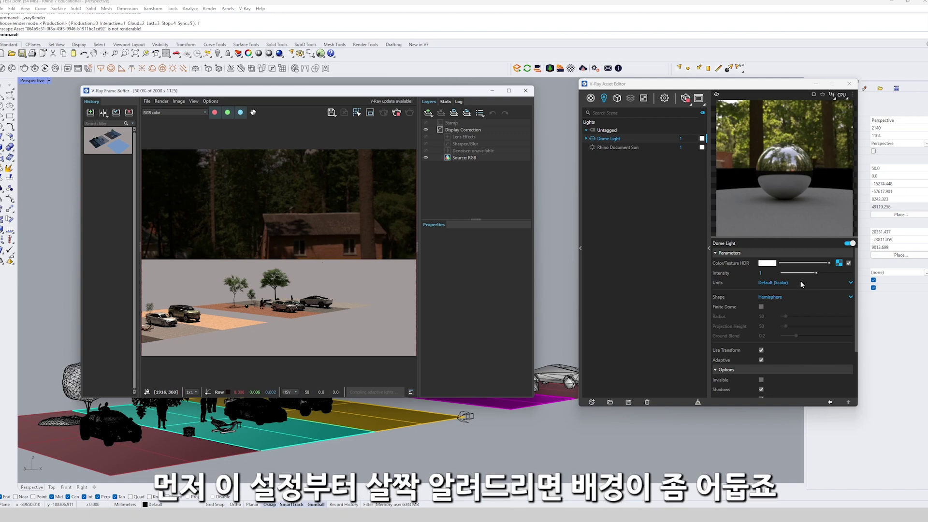
Set the Dome Light's intensity to 5 and change its shape to Sphere.
click(778, 274)
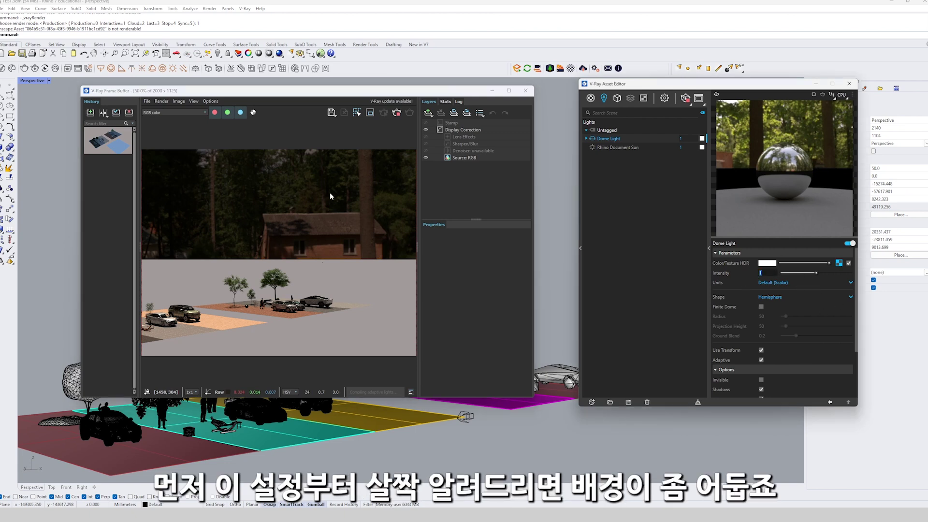
text(5)
key(Return)
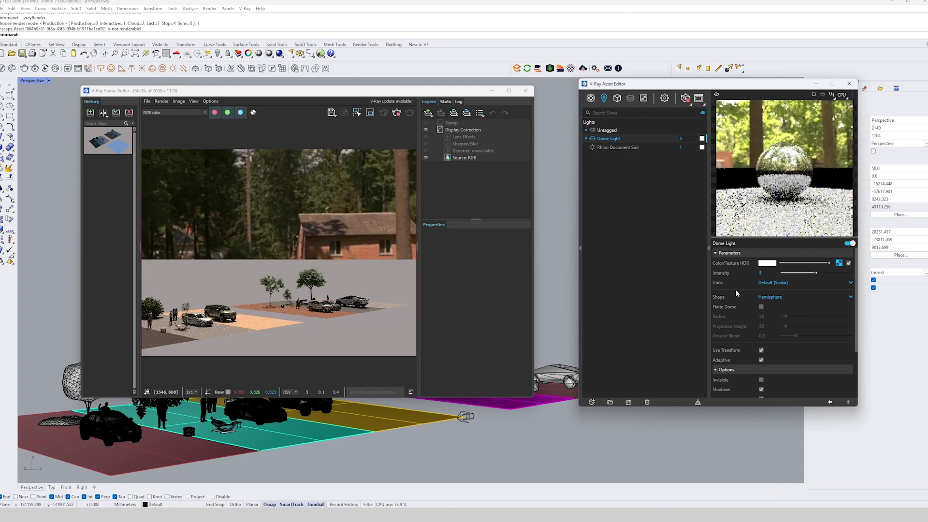
click(779, 300)
click(779, 316)
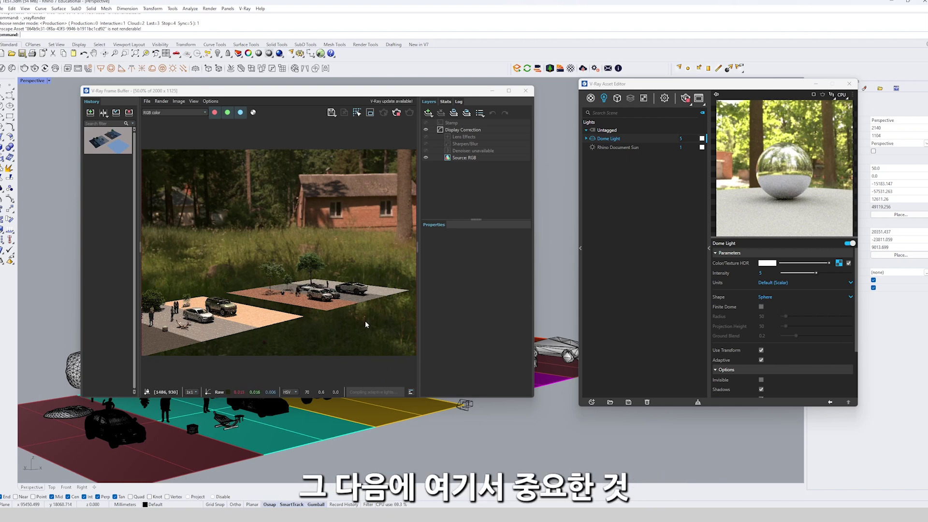
Enable Finite Dome on the Dome Light and check the planes in the interactive render.
scroll(364, 320, down, 1)
scroll(349, 323, up, 2)
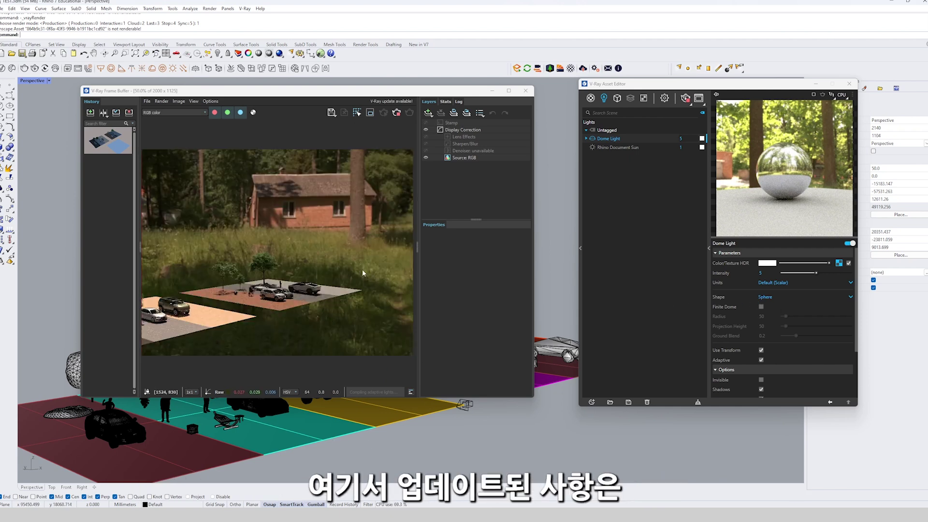
click(761, 307)
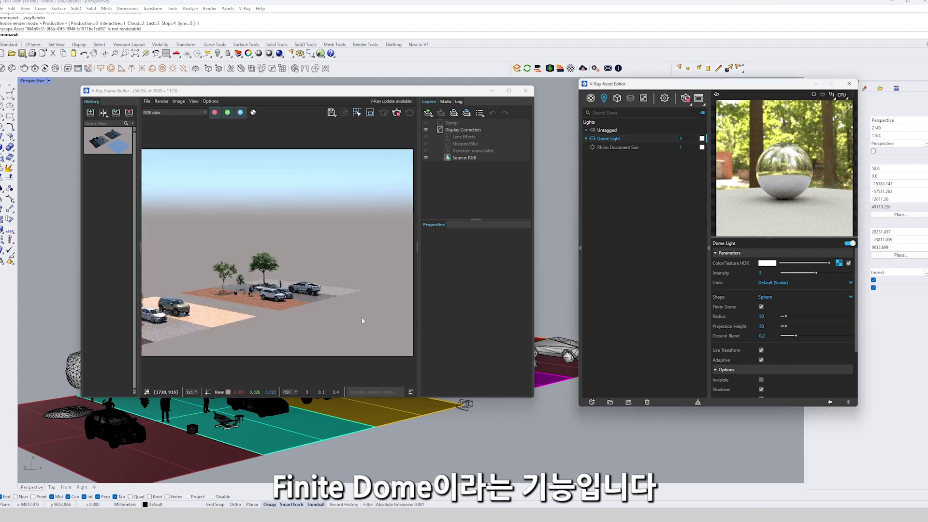
scroll(304, 328, down, 1)
scroll(270, 313, up, 2)
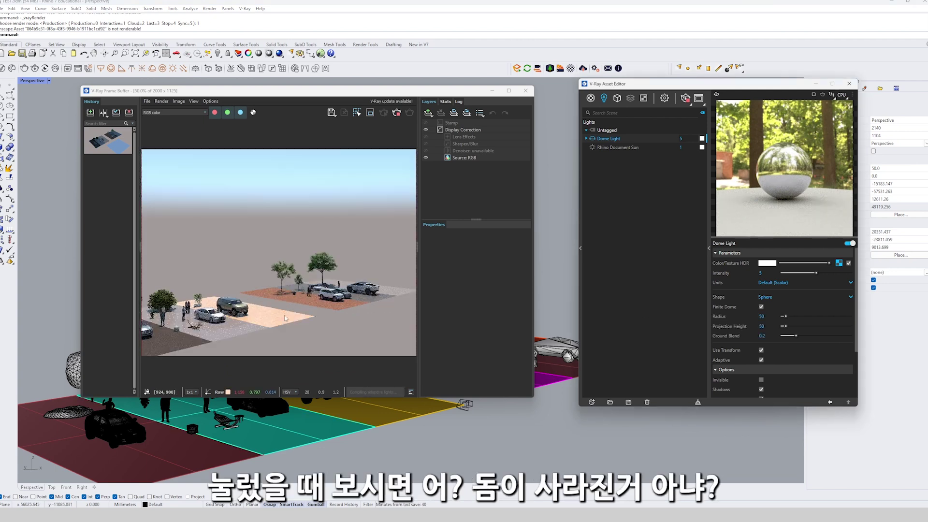
scroll(306, 320, down, 1)
scroll(306, 320, up, 1)
scroll(430, 452, down, 3)
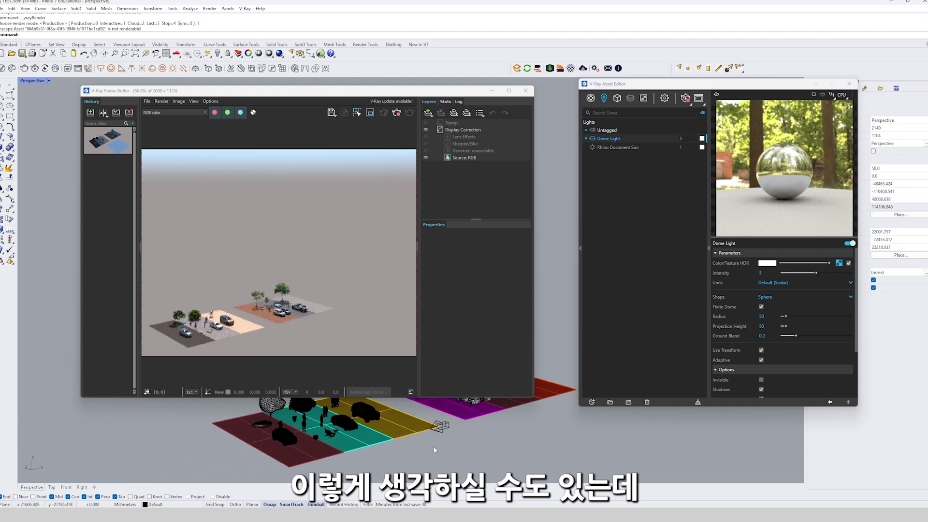
scroll(434, 450, up, 3)
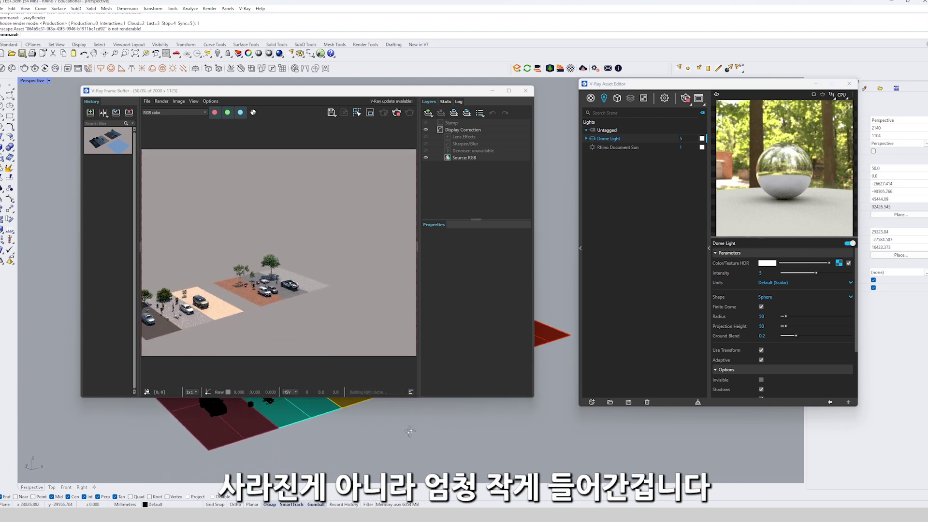
Try finite dome radii of 10000 and 20000 for the Dome Light.
click(762, 316)
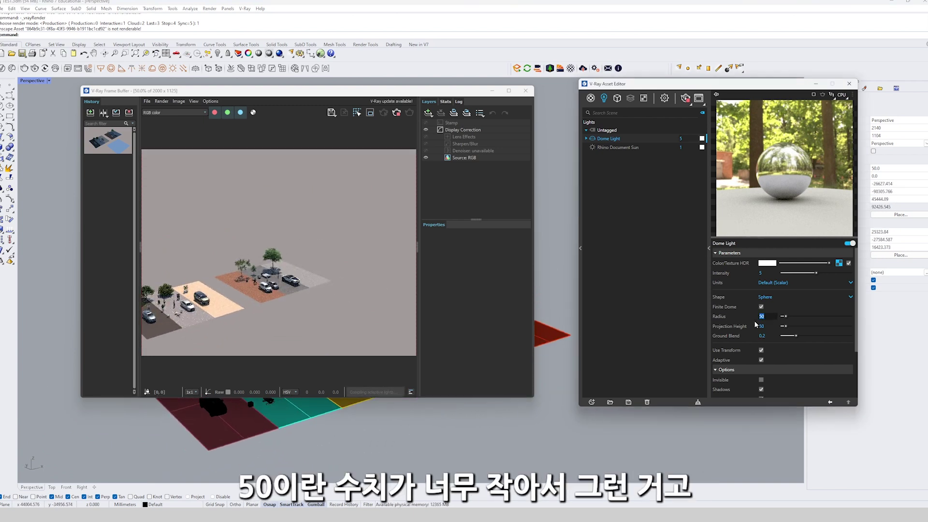
text(5000)
key(BackSpace)
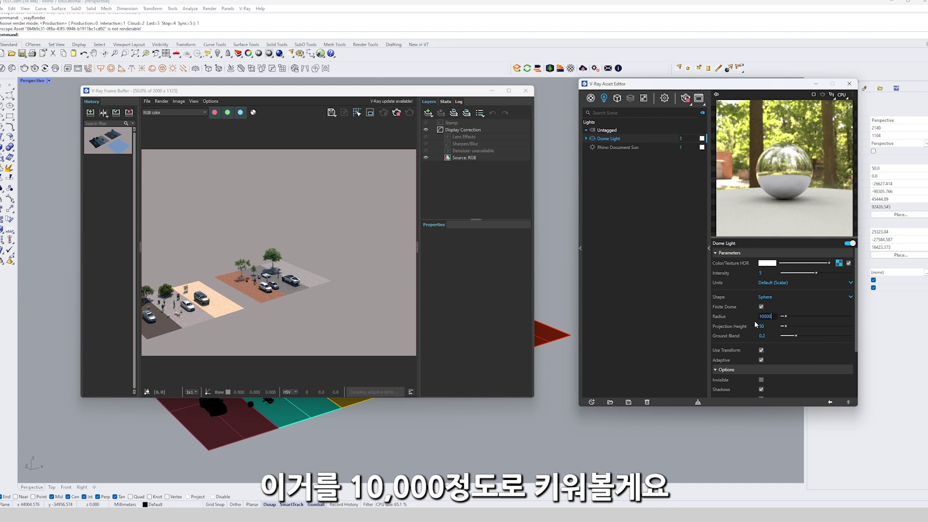
key(Return)
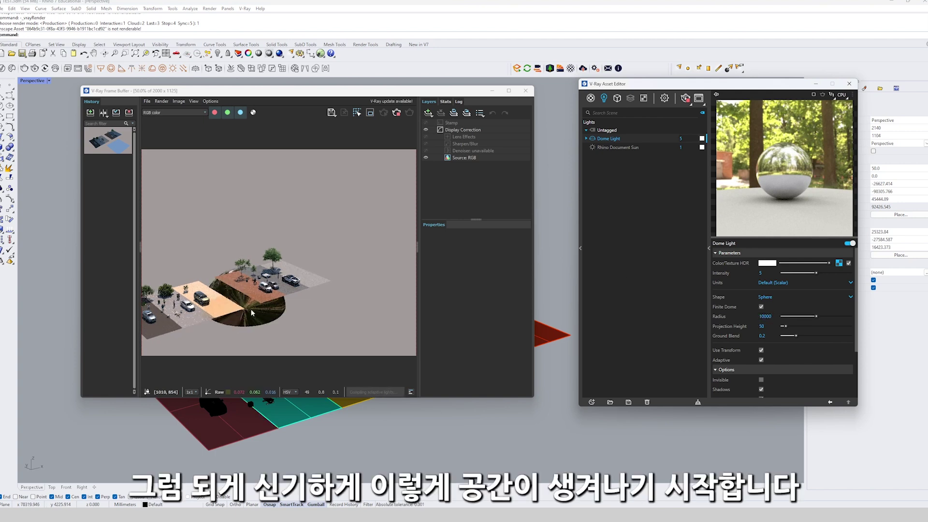
double_click(765, 316)
text(20000)
key(Return)
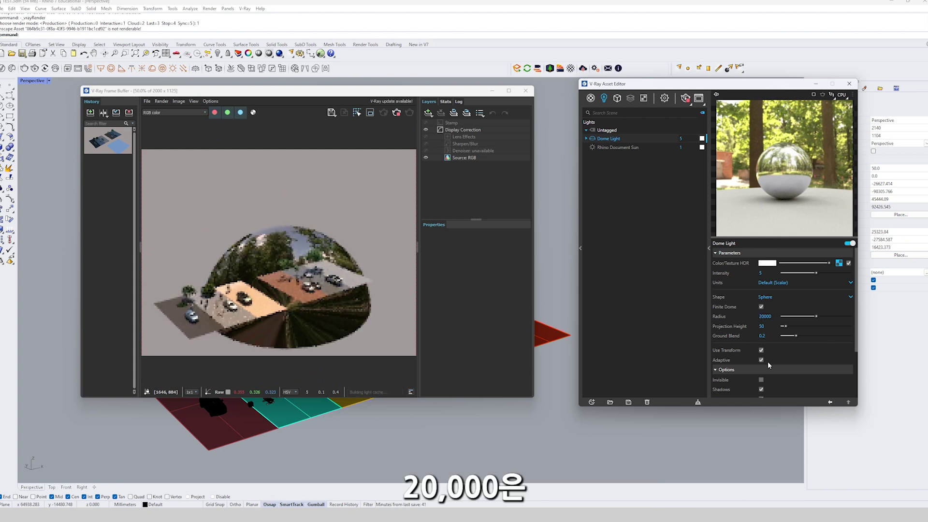
Set the finite dome's radius to 30000 and collapse the side panels of the V-Ray Frame Buffer.
text(30000)
key(Return)
right_drag(397, 403, 395, 54)
click(560, 367)
right_drag(560, 367, 395, 447)
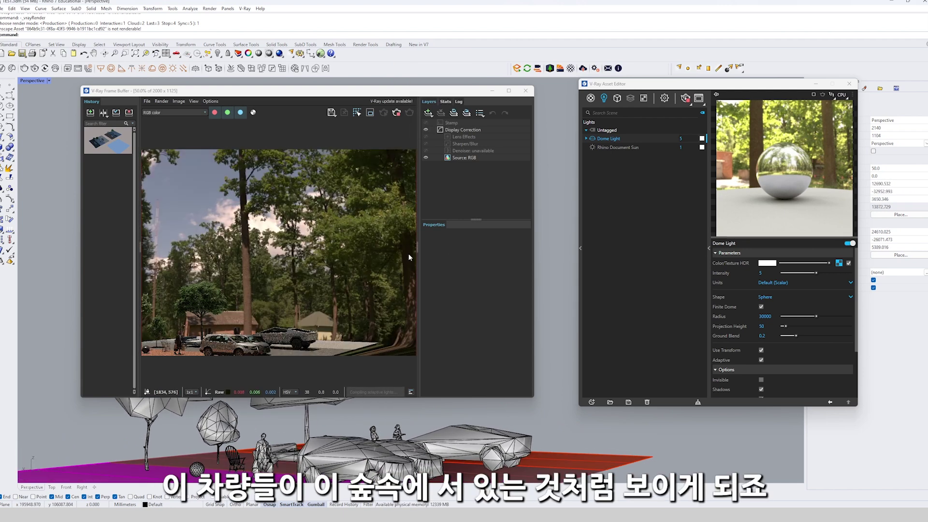
click(417, 247)
mouse_move(387, 459)
right_down()
mouse_move(426, 464)
mouse_move(401, 463)
right_up()
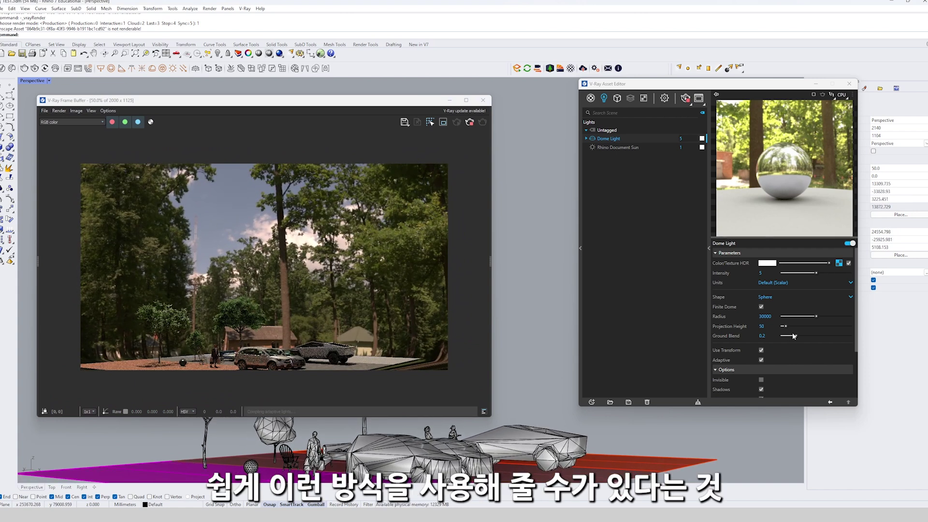
Try a projection height of 5000 for the finite dome.
click(762, 326)
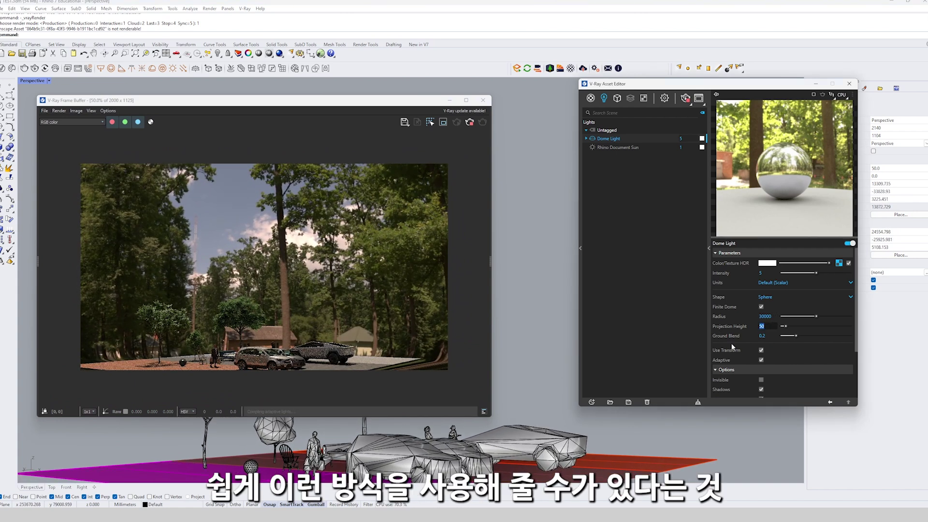
text(5000)
key(Return)
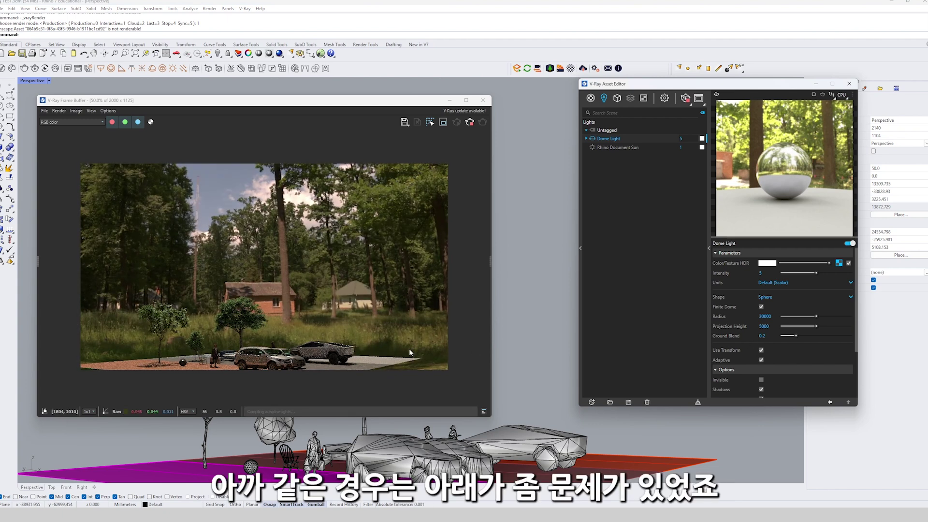
Set the finite dome's projection height to 1000 and examine the rendered dome from outside and close to the cars.
double_click(773, 328)
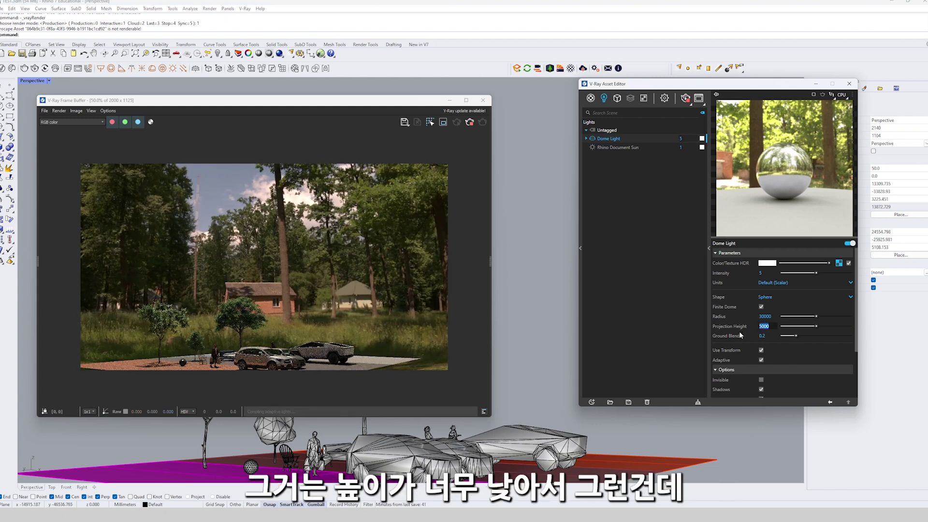
text(1000)
key(Return)
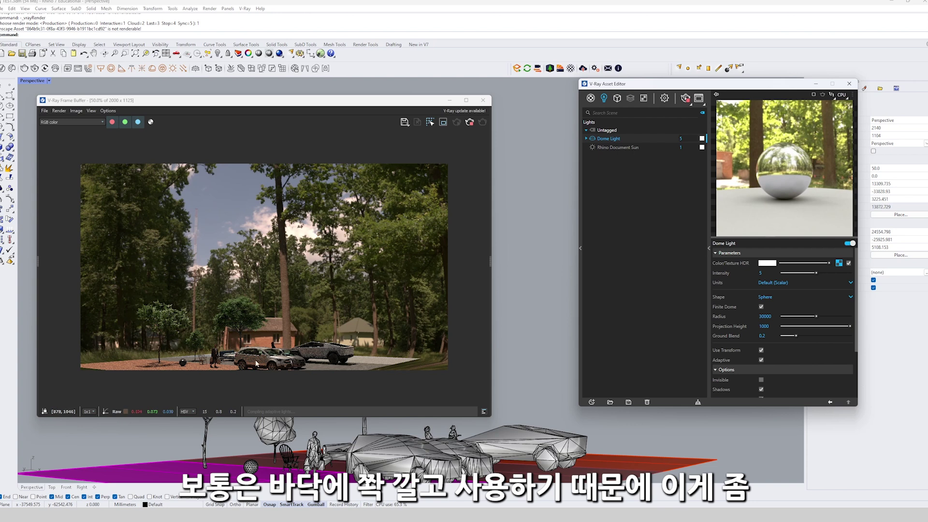
scroll(525, 387, up, 5)
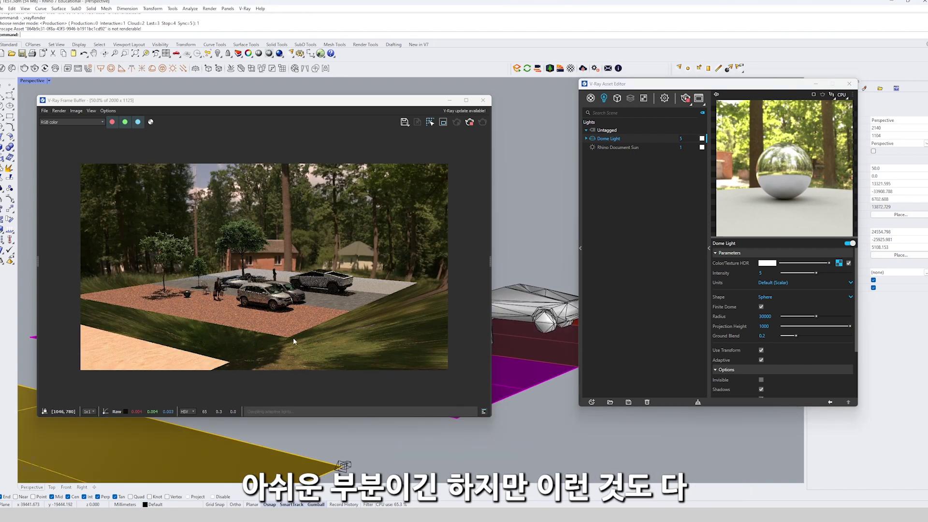
scroll(433, 438, down, 5)
scroll(432, 442, down, 3)
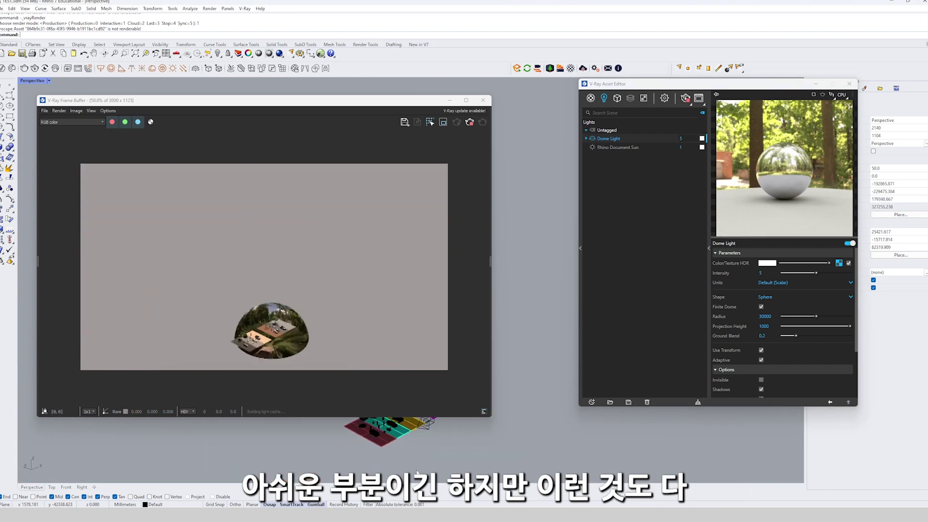
scroll(401, 471, up, 2)
scroll(274, 329, up, 2)
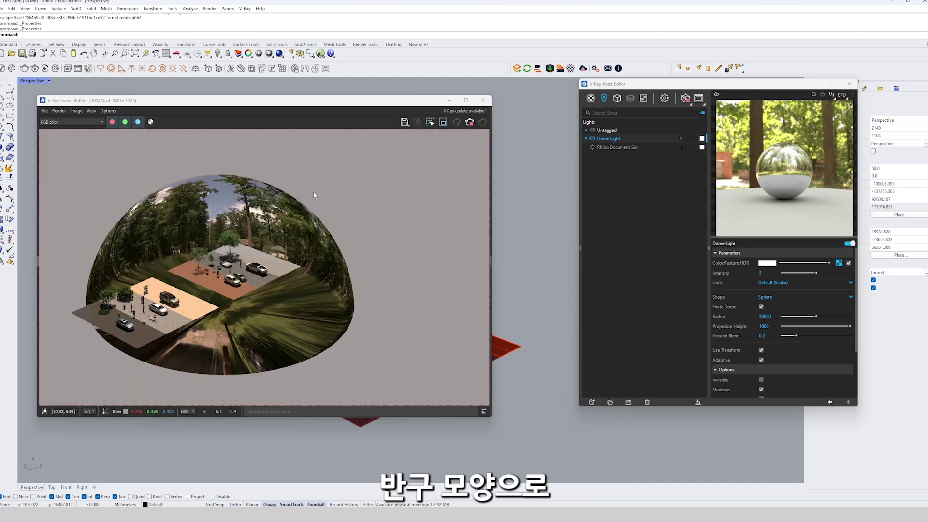
scroll(407, 425, up, 3)
scroll(428, 436, up, 5)
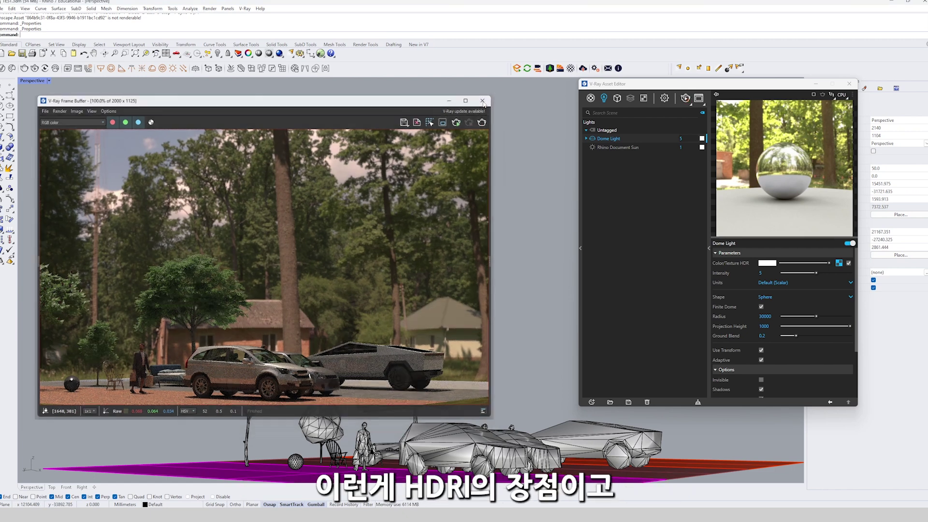
Close the frame buffer and enable Clouds for the Rhino Document Sun.
click(482, 102)
drag(628, 83, 428, 90)
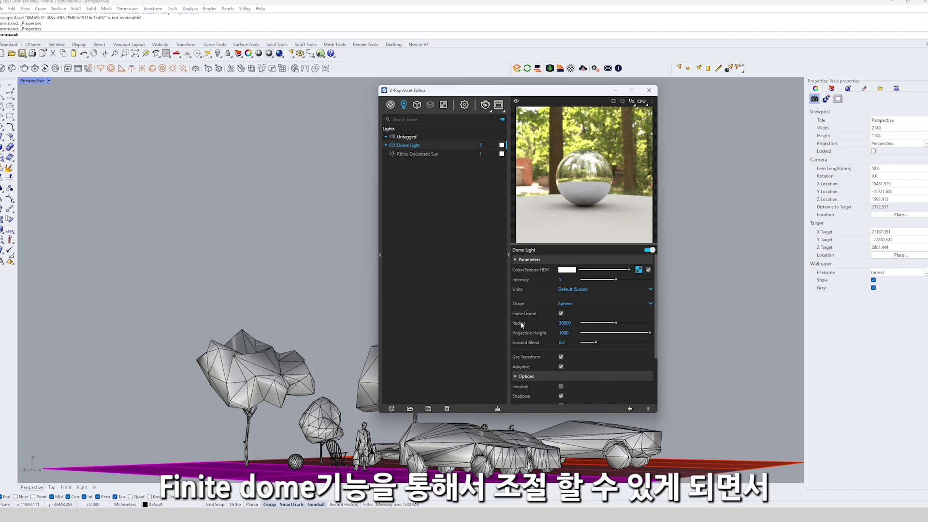
scroll(522, 325, down, 3)
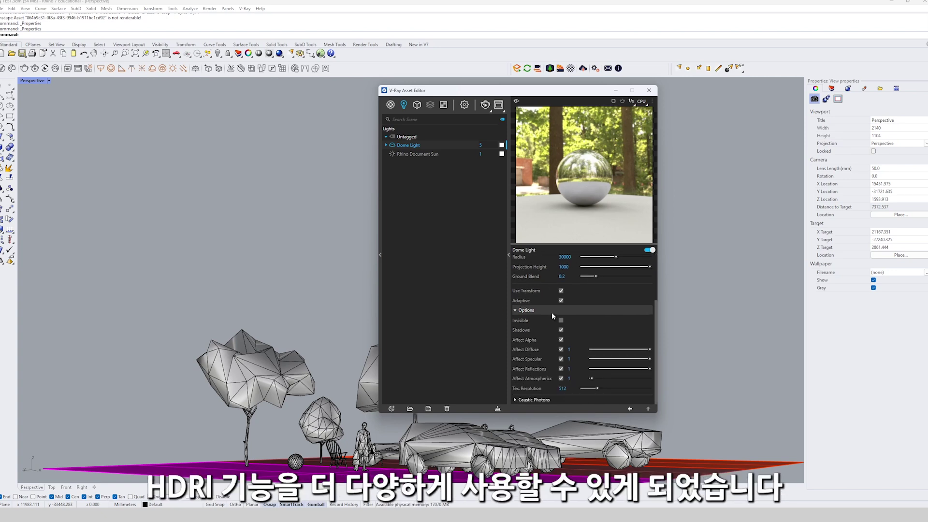
scroll(551, 313, up, 3)
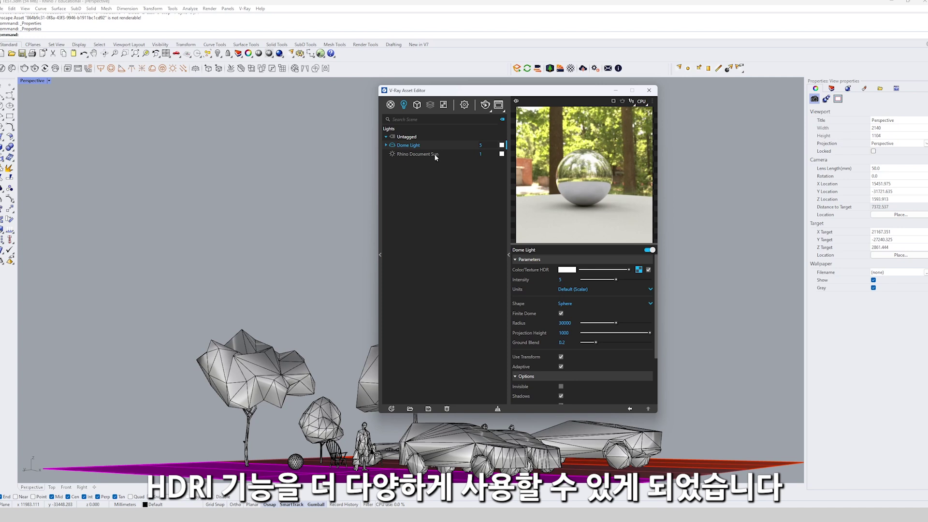
click(418, 153)
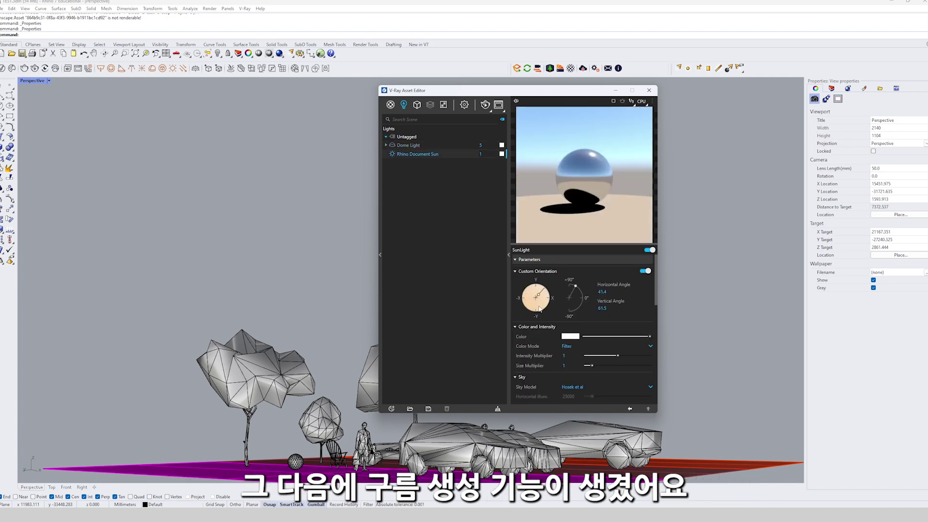
scroll(543, 312, down, 5)
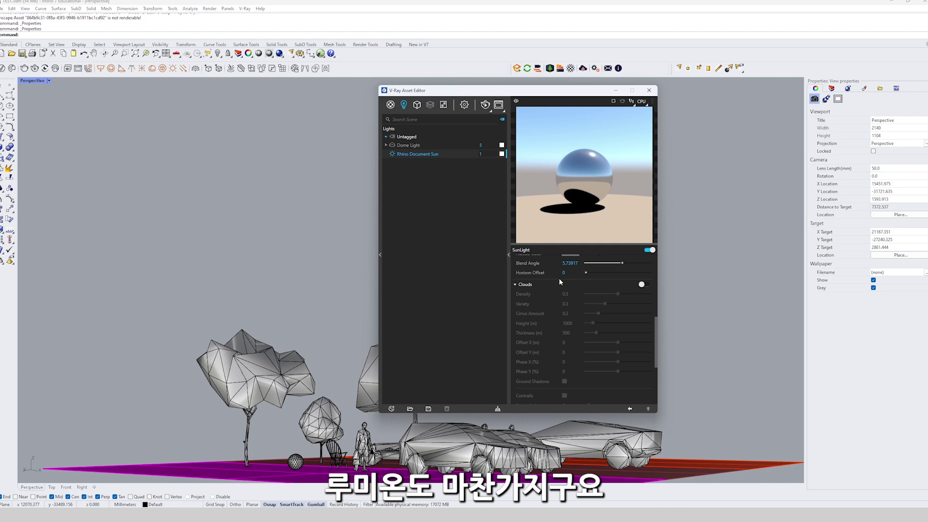
click(643, 284)
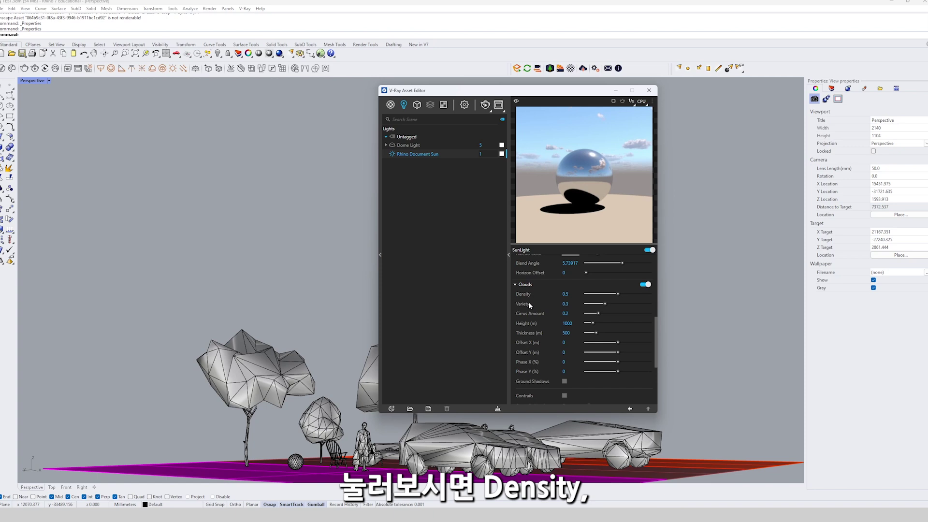
Set the clouds' density to 0.81, variety to 0.46 and cirrus amount to 0.41, and render the scene from a low viewpoint.
drag(617, 293, 612, 314)
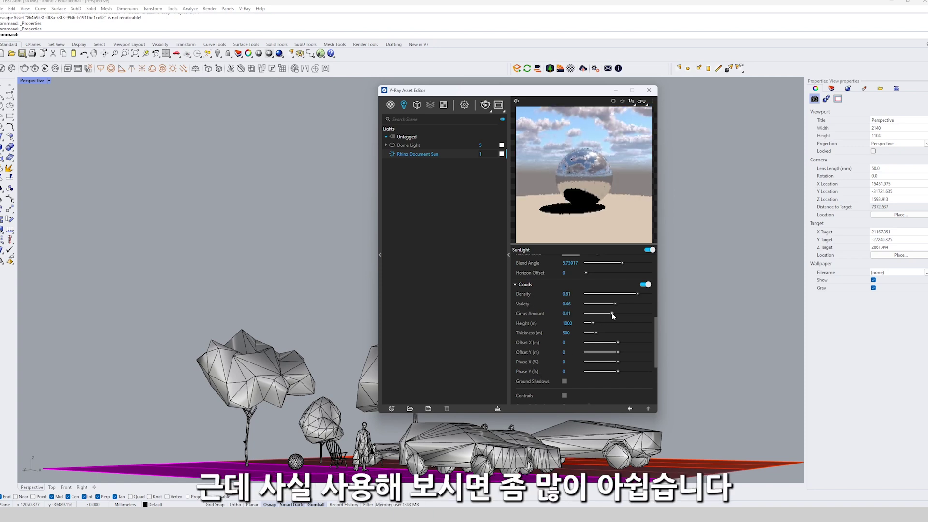
right_drag(338, 232, 322, 153)
scroll(312, 256, down, 8)
scroll(321, 166, up, 7)
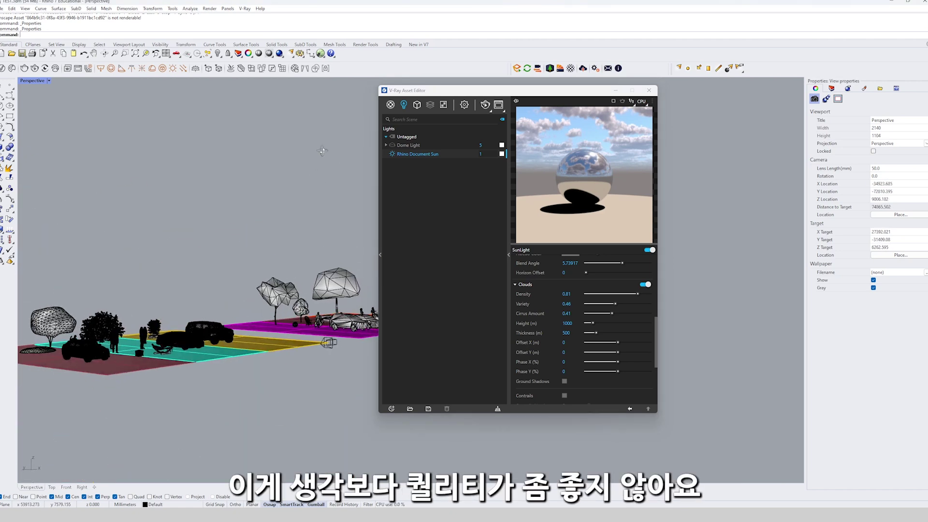
scroll(313, 213, up, 5)
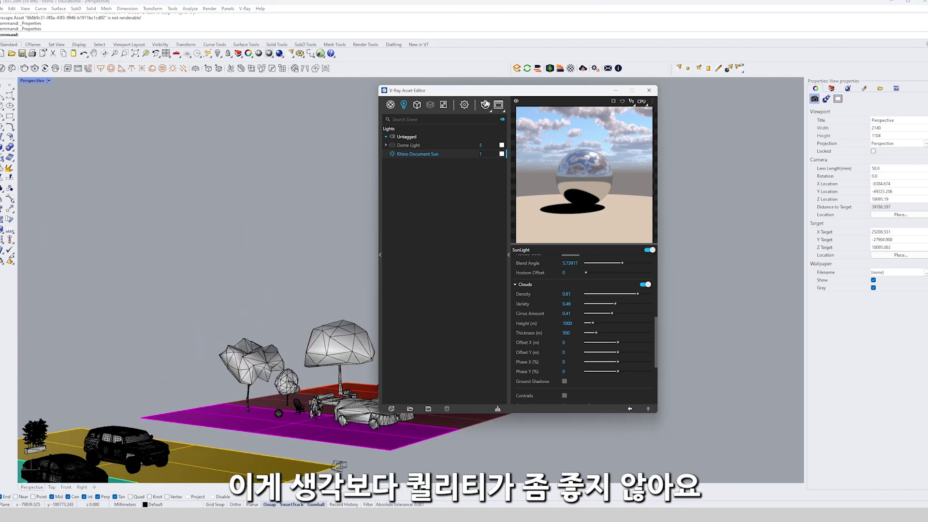
click(485, 105)
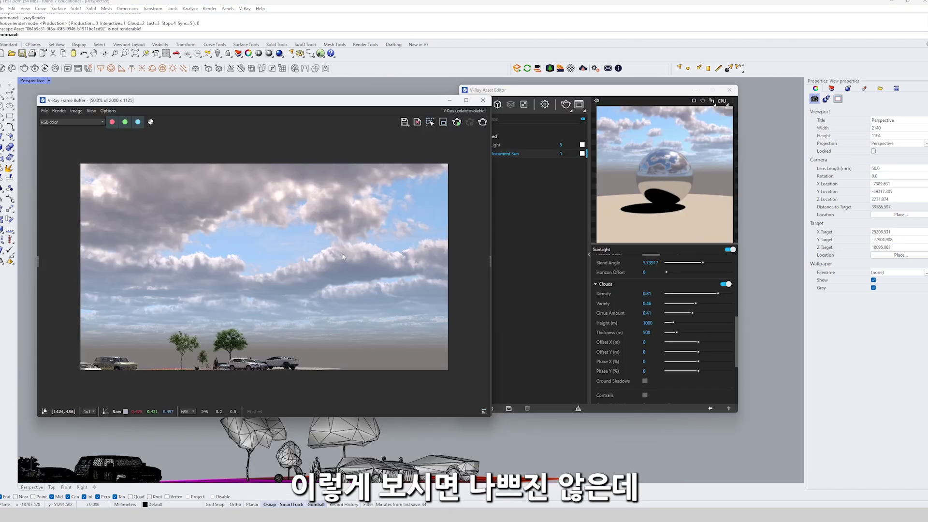
Examine the quality of the rendered clouds up close and look over the Contrails and Dynamic Clouds settings.
scroll(410, 347, up, 1)
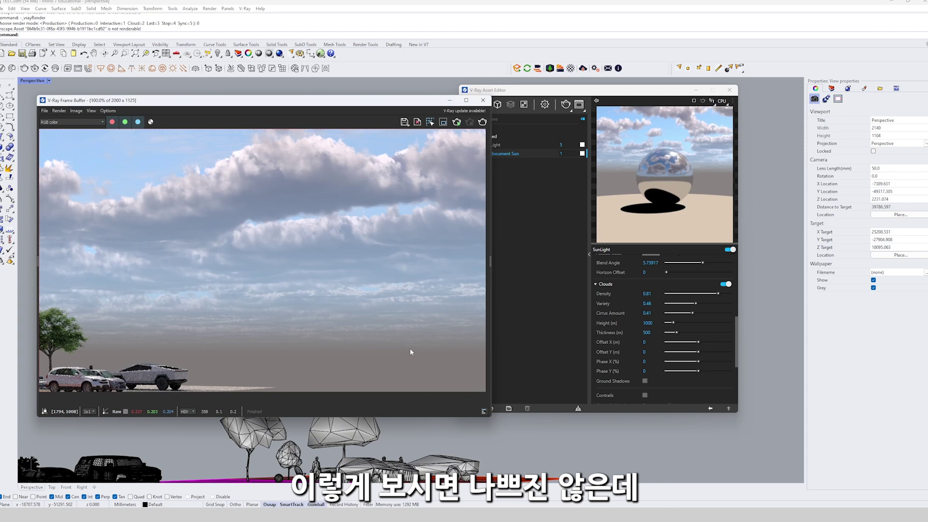
scroll(418, 338, up, 1)
scroll(350, 318, down, 1)
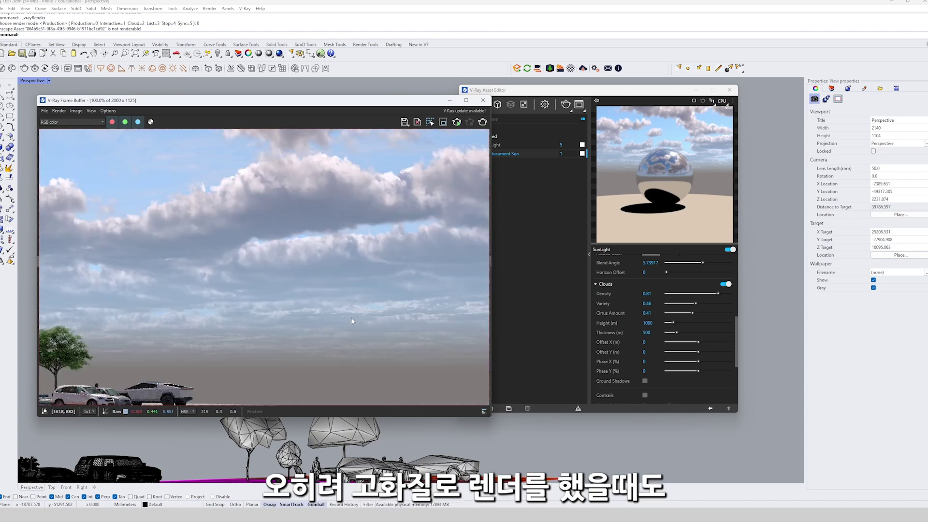
scroll(427, 157, up, 1)
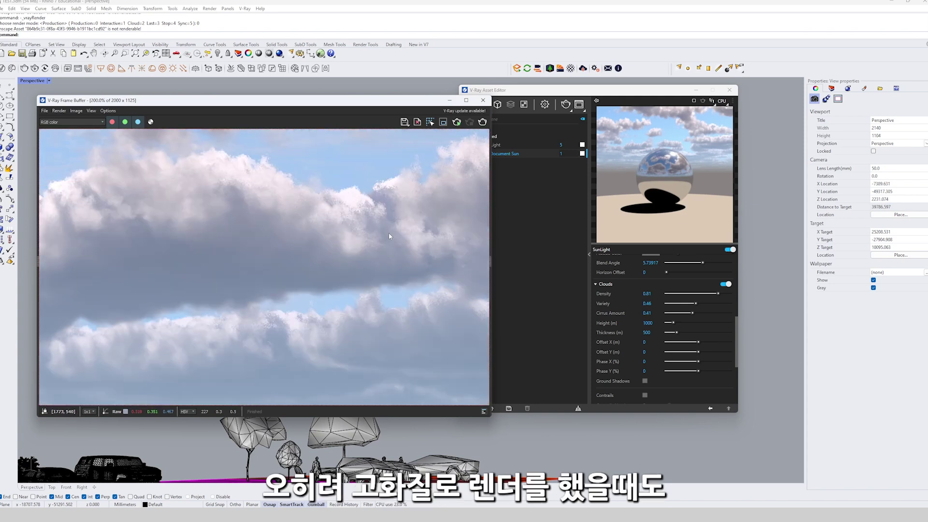
scroll(389, 233, down, 1)
scroll(372, 281, down, 1)
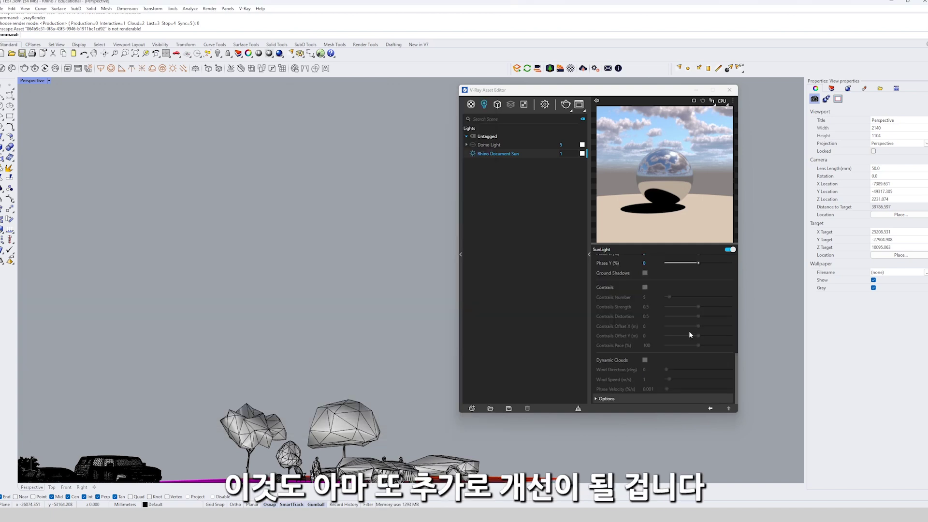
Turn off Clouds for the Rhino Document Sun and close the Asset Editor.
click(644, 287)
scroll(607, 292, up, 5)
click(729, 90)
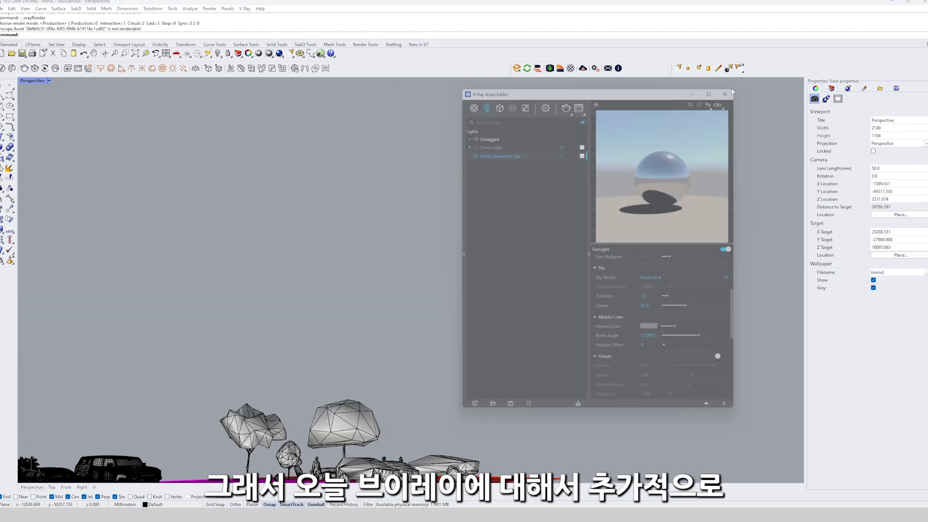